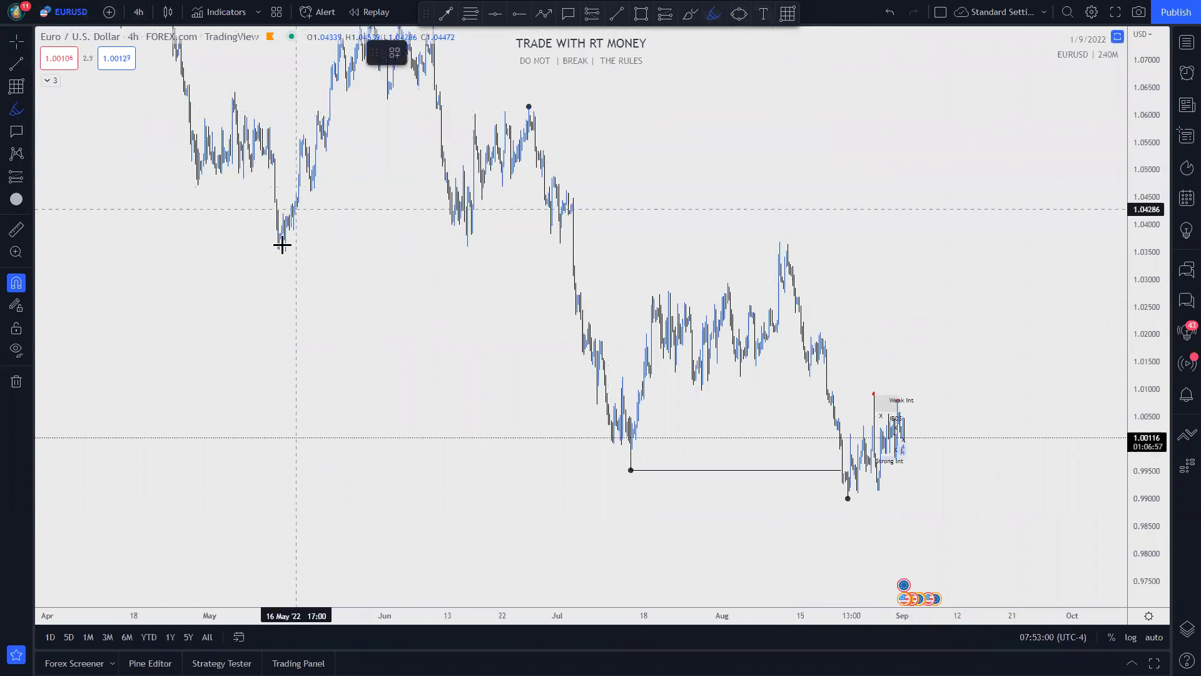
Step: Highlight the mid-May lows near 1.037 and the down-up-down swings from the late-June high to the late-August low
{"action": "left_click_drag", "start_coordinate": [269, 239], "coordinate": [568, 243]}
{"action": "mouse_move", "coordinate": [540, 134]}
{"action": "left_mouse_down"}
{"action": "mouse_move", "coordinate": [601, 400]}
{"action": "mouse_move", "coordinate": [630, 470]}
{"action": "mouse_move", "coordinate": [719, 360]}
{"action": "mouse_move", "coordinate": [783, 248]}
{"action": "mouse_move", "coordinate": [850, 499]}
{"action": "left_mouse_up"}
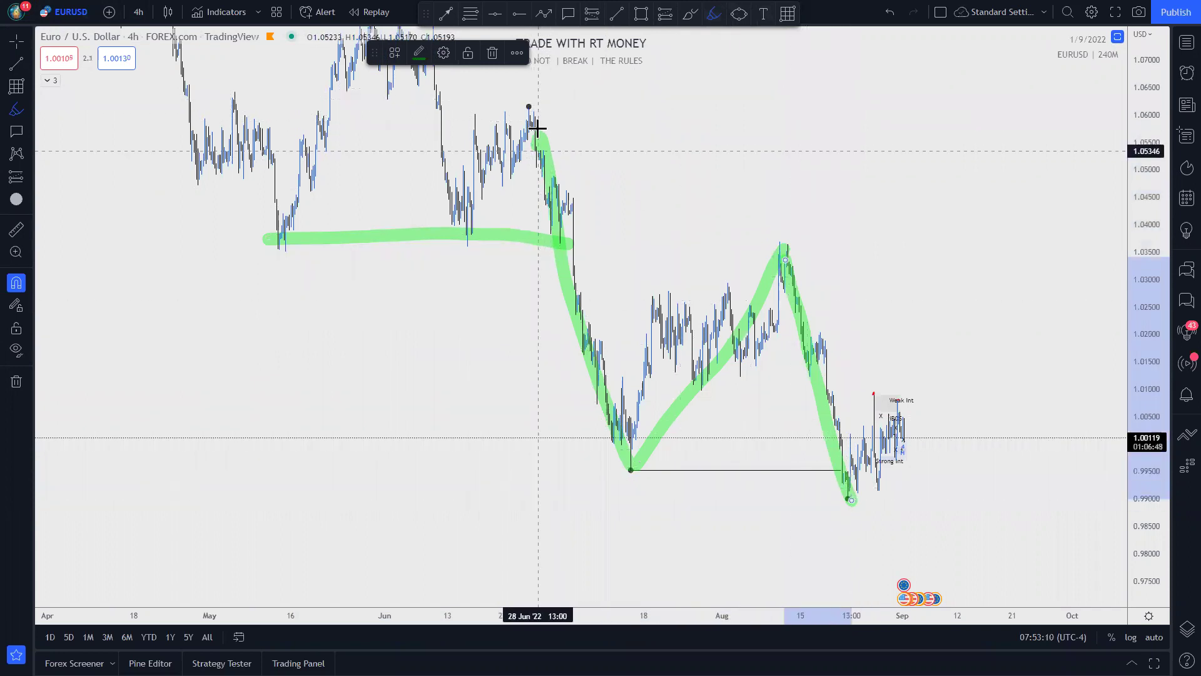
{"action": "key", "text": "Escape"}
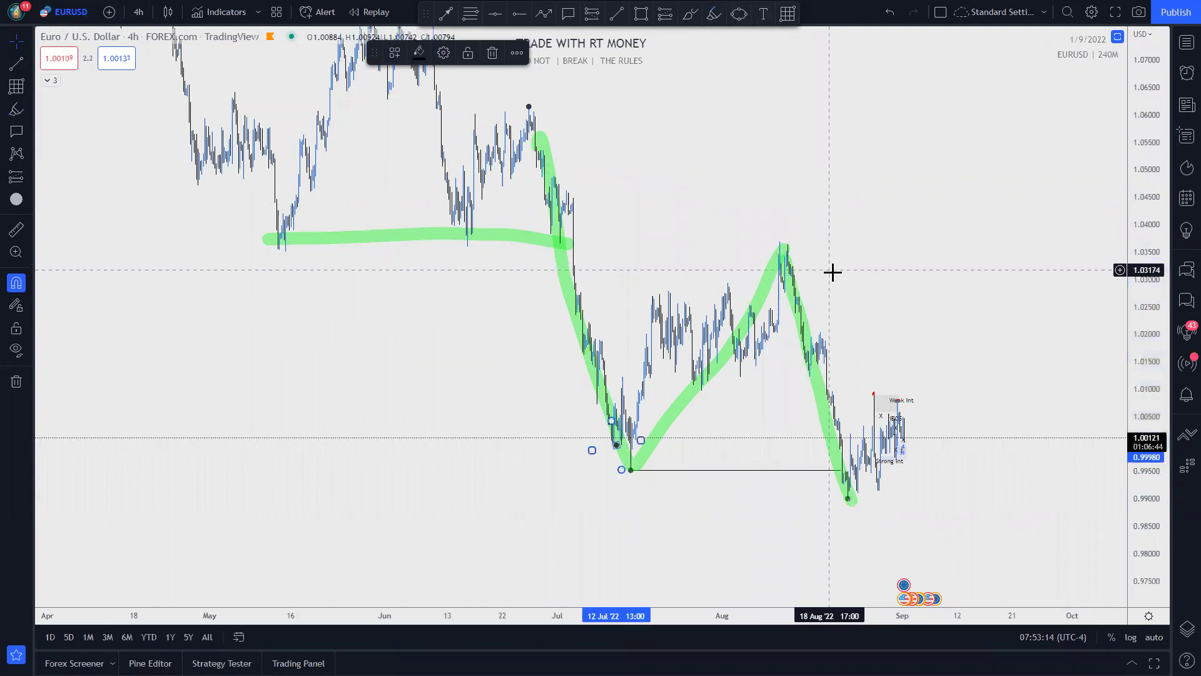
Step: Move the dot marker from the 12 July low to the mid-August swing high
{"action": "left_click", "coordinate": [618, 446]}
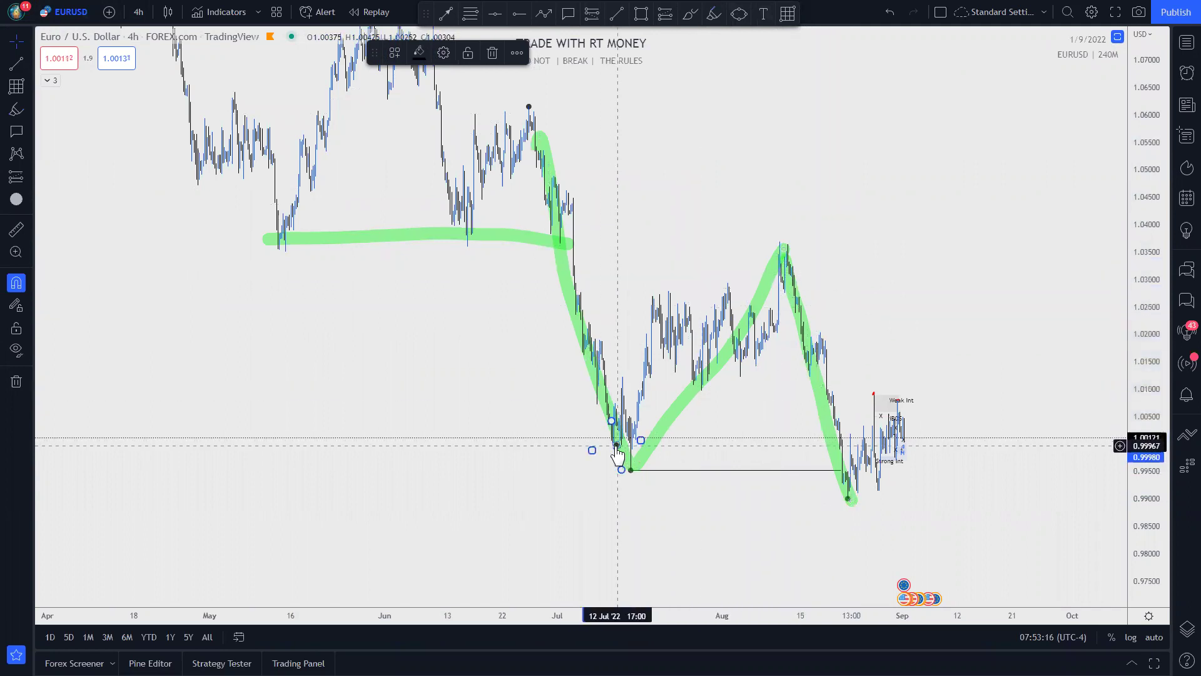
{"action": "mouse_move", "coordinate": [618, 452]}
{"action": "left_mouse_down"}
{"action": "mouse_move", "coordinate": [785, 225]}
{"action": "mouse_move", "coordinate": [780, 243]}
{"action": "left_mouse_up"}
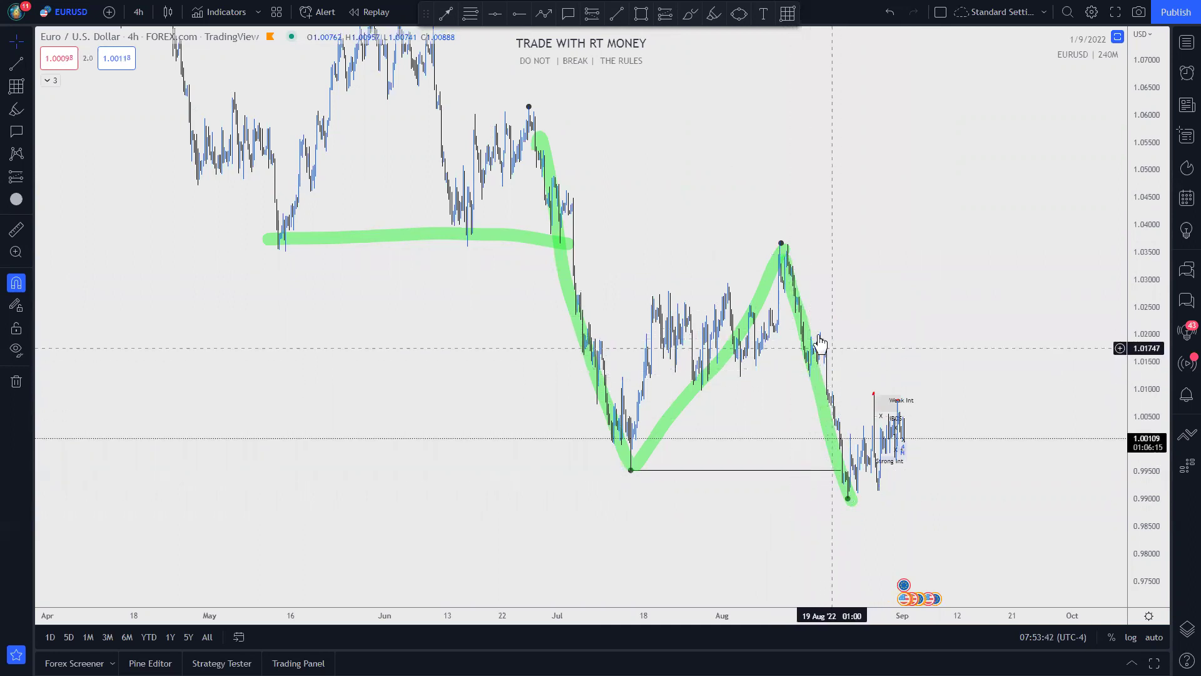
{"action": "scroll", "coordinate": [776, 384], "scroll_direction": "up", "scroll_amount": 1}
{"action": "scroll", "coordinate": [769, 384], "scroll_direction": "up", "scroll_amount": 1}
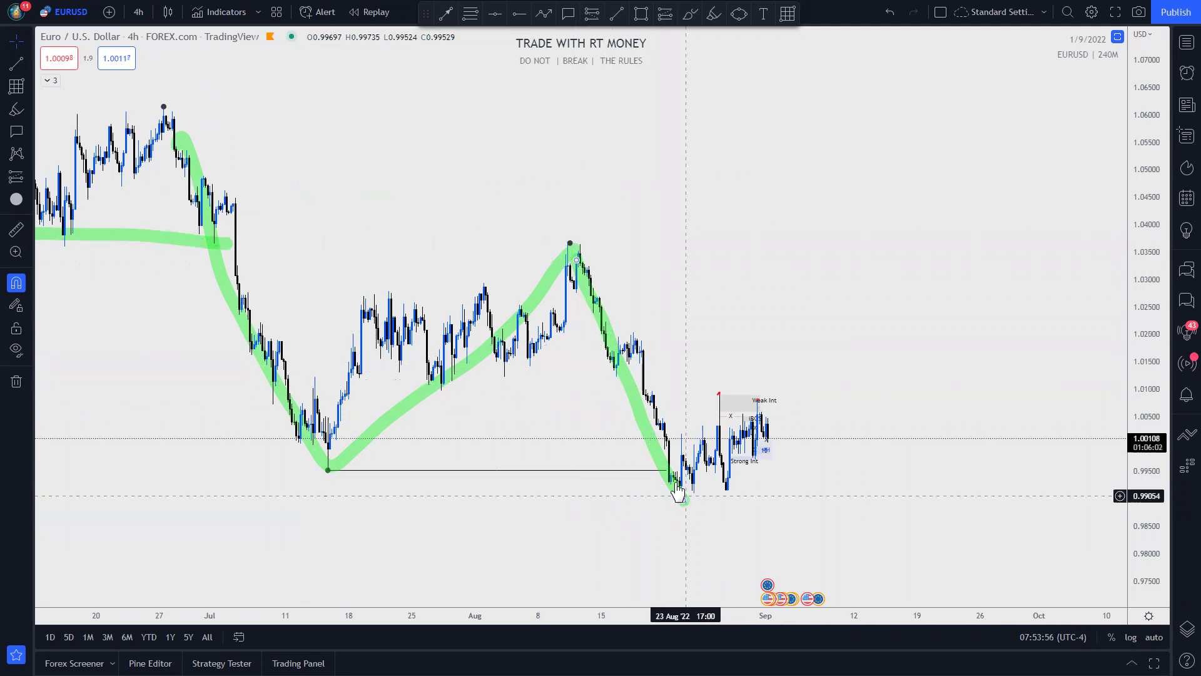
Step: Undo the marker placement and the green highlights over the swing structure
{"action": "left_click", "coordinate": [888, 14]}
{"action": "left_click", "coordinate": [889, 14]}
{"action": "left_click", "coordinate": [889, 14]}
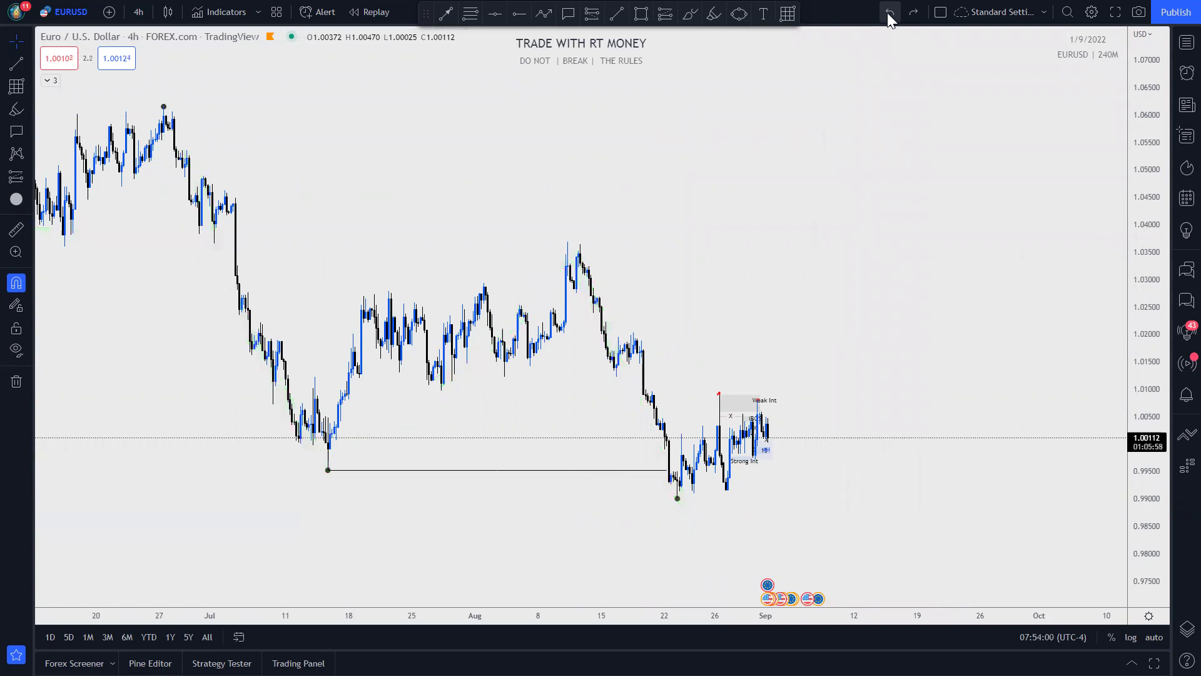
Step: Highlight three horizontal levels at about 1.0200, 1.0050 and 0.9900 to split the current range into halves
{"action": "left_click", "coordinate": [715, 14]}
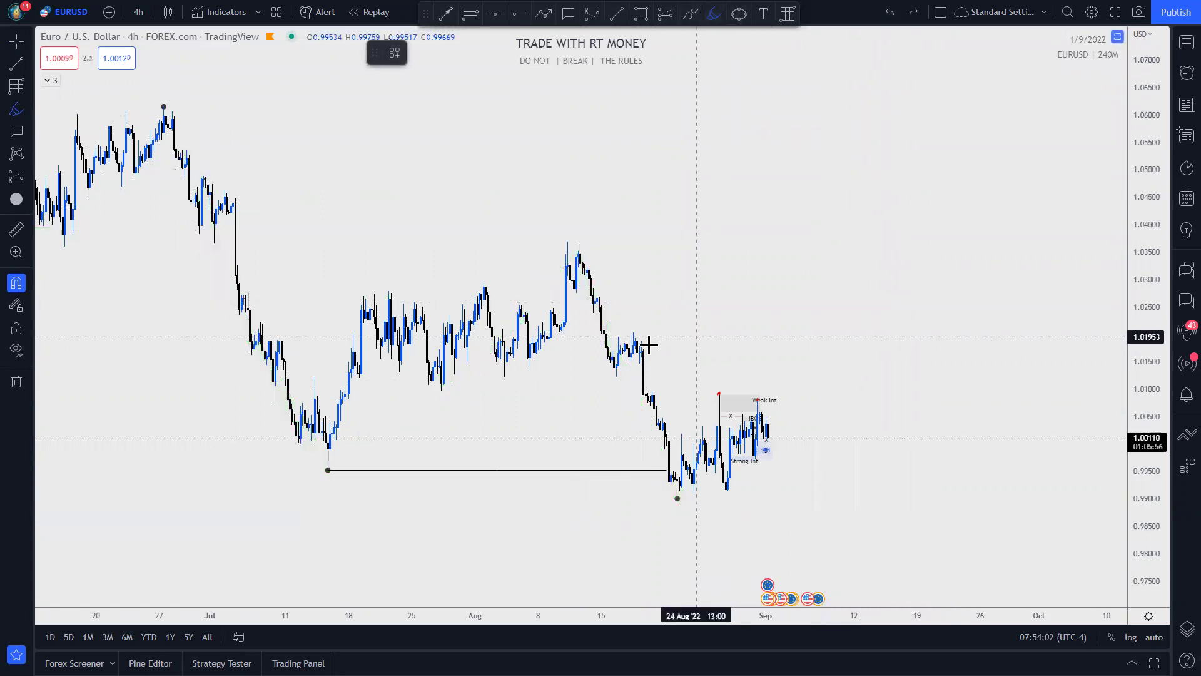
{"action": "left_click_drag", "start_coordinate": [634, 334], "coordinate": [810, 335]}
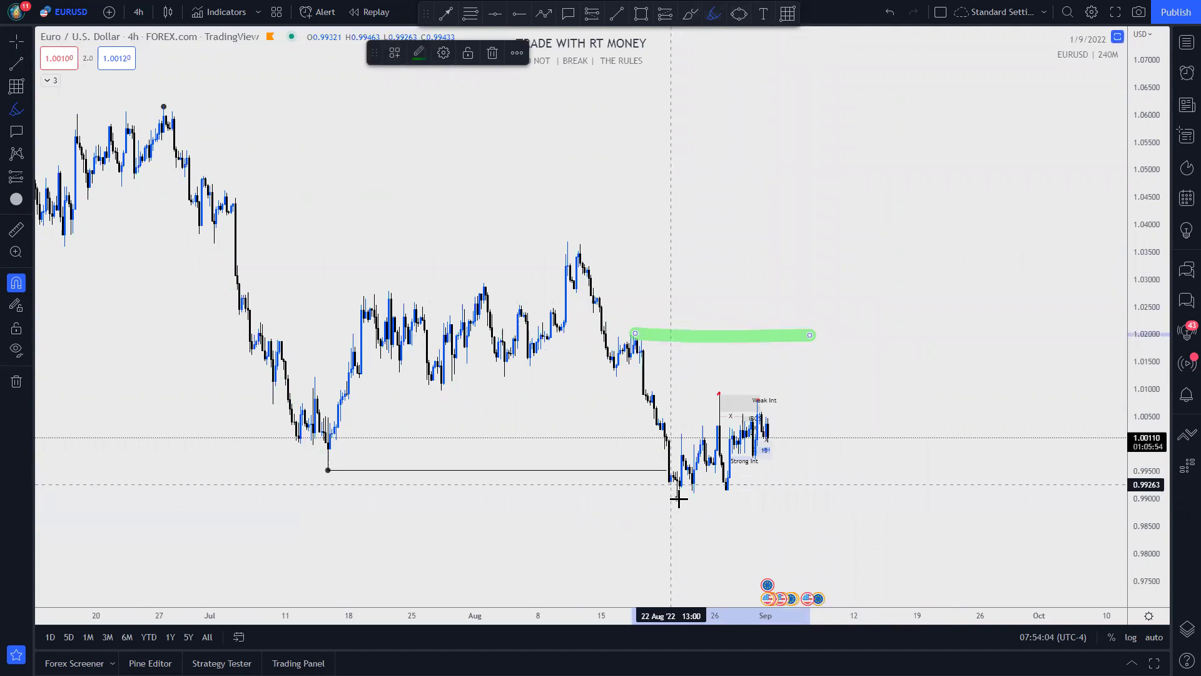
{"action": "left_click_drag", "start_coordinate": [672, 487], "coordinate": [893, 496]}
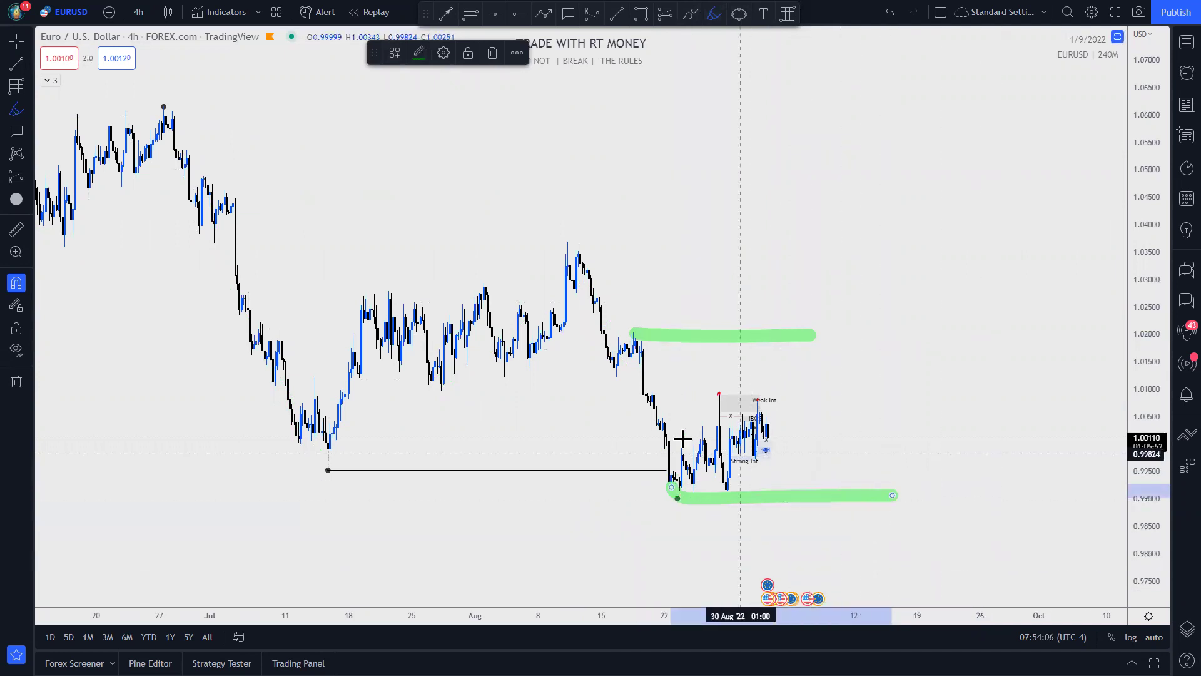
{"action": "left_click_drag", "start_coordinate": [627, 414], "coordinate": [870, 418]}
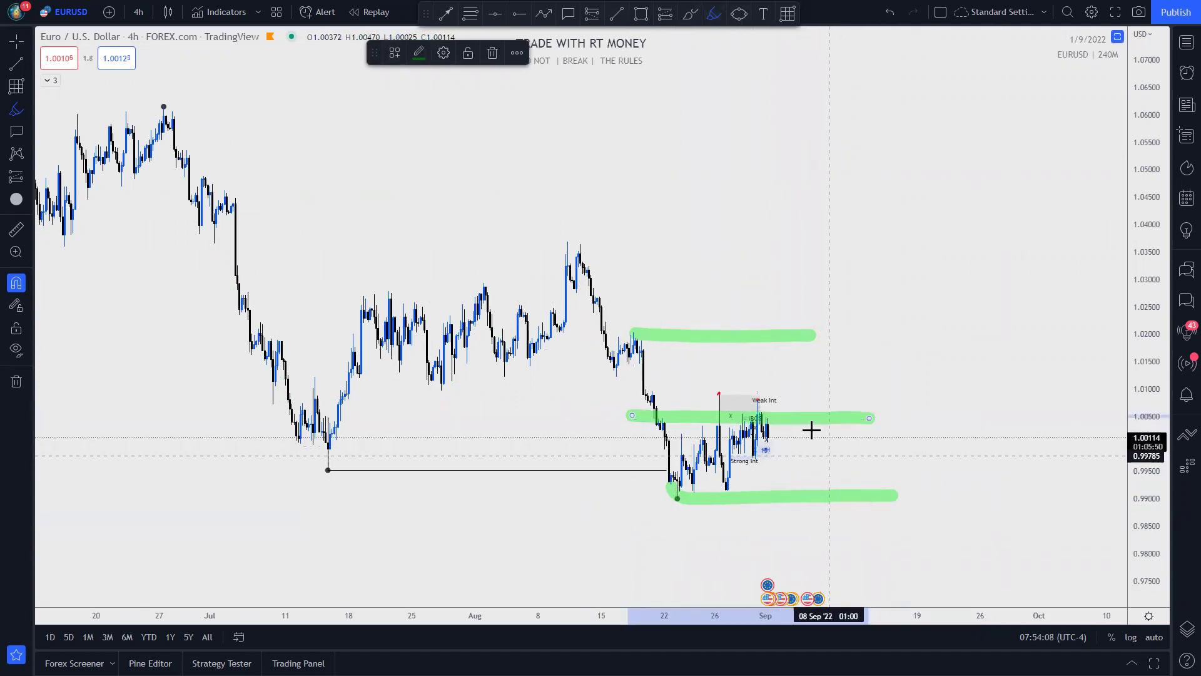
Step: Circle the lower and upper halves of the range, and highlight a rising path from the lower and a falling path from the upper
{"action": "mouse_move", "coordinate": [795, 427]}
{"action": "left_mouse_down"}
{"action": "mouse_move", "coordinate": [813, 479]}
{"action": "mouse_move", "coordinate": [829, 451]}
{"action": "left_mouse_up"}
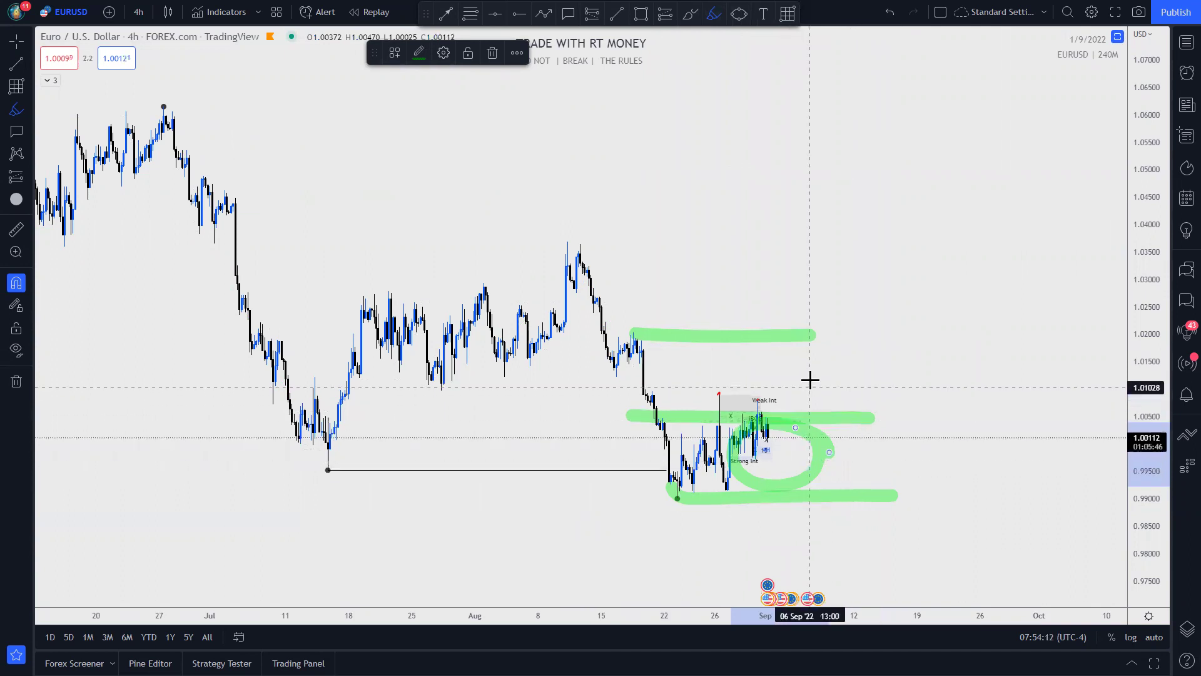
{"action": "mouse_move", "coordinate": [799, 344]}
{"action": "left_mouse_down"}
{"action": "mouse_move", "coordinate": [775, 343]}
{"action": "mouse_move", "coordinate": [833, 360]}
{"action": "left_mouse_up"}
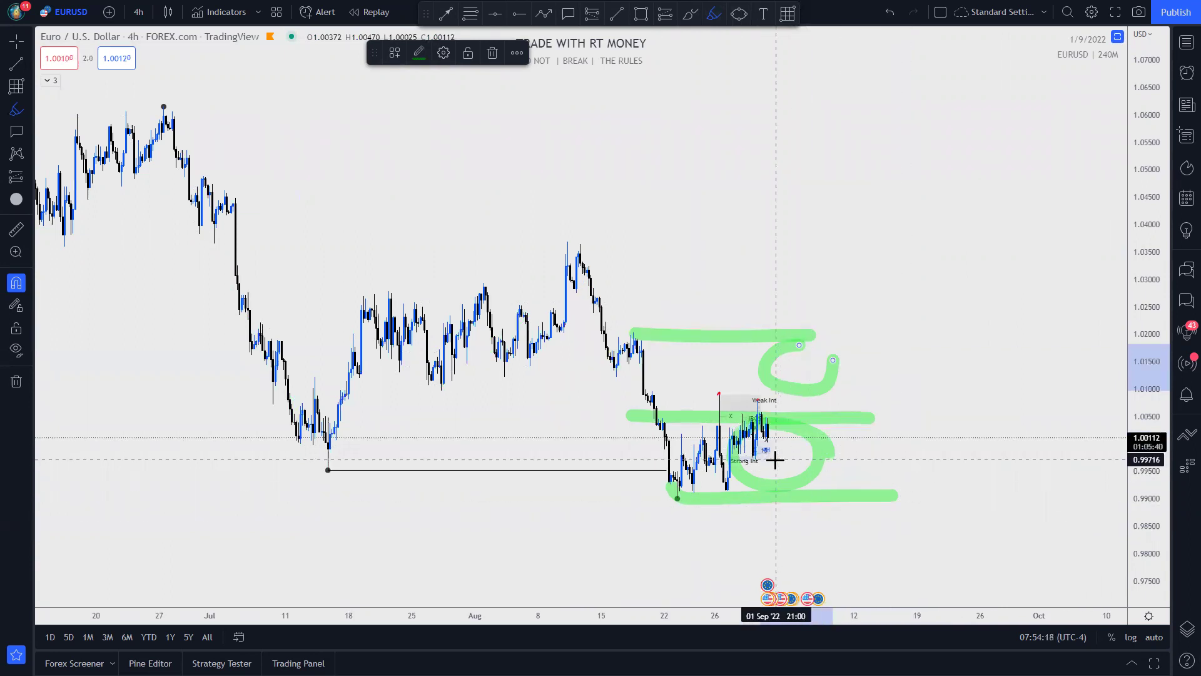
{"action": "mouse_move", "coordinate": [790, 440]}
{"action": "left_mouse_down"}
{"action": "mouse_move", "coordinate": [790, 464]}
{"action": "mouse_move", "coordinate": [893, 294]}
{"action": "left_mouse_up"}
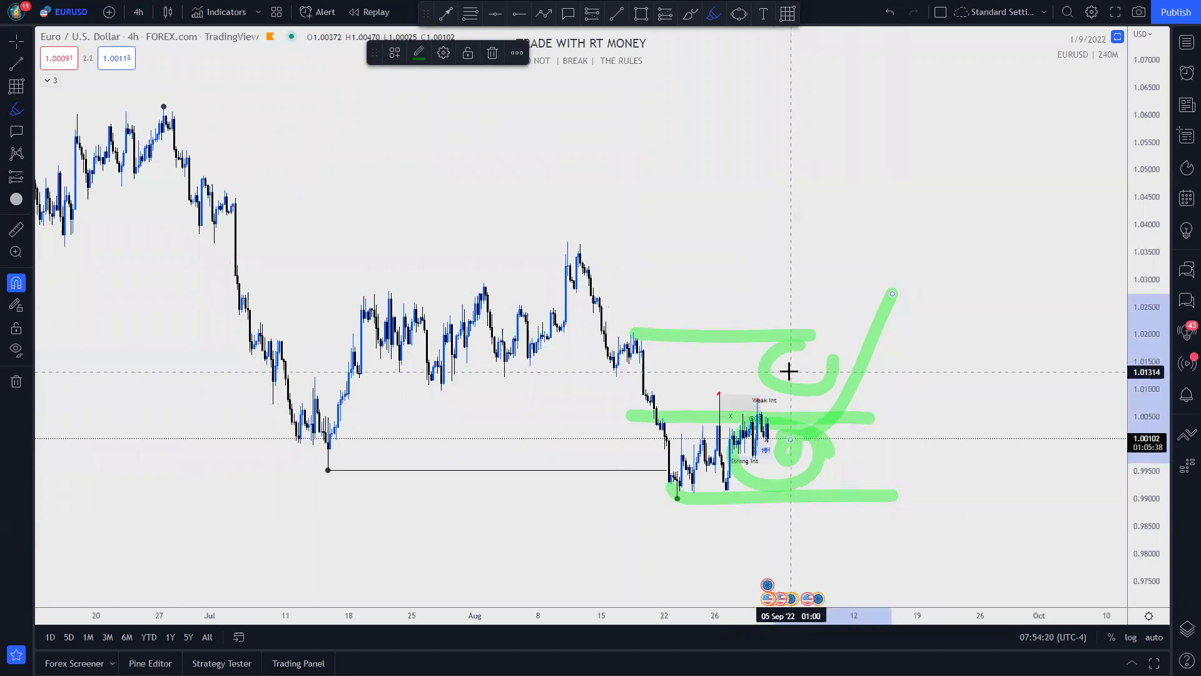
{"action": "mouse_move", "coordinate": [790, 361]}
{"action": "left_mouse_down"}
{"action": "mouse_move", "coordinate": [831, 363]}
{"action": "mouse_move", "coordinate": [890, 540]}
{"action": "left_mouse_up"}
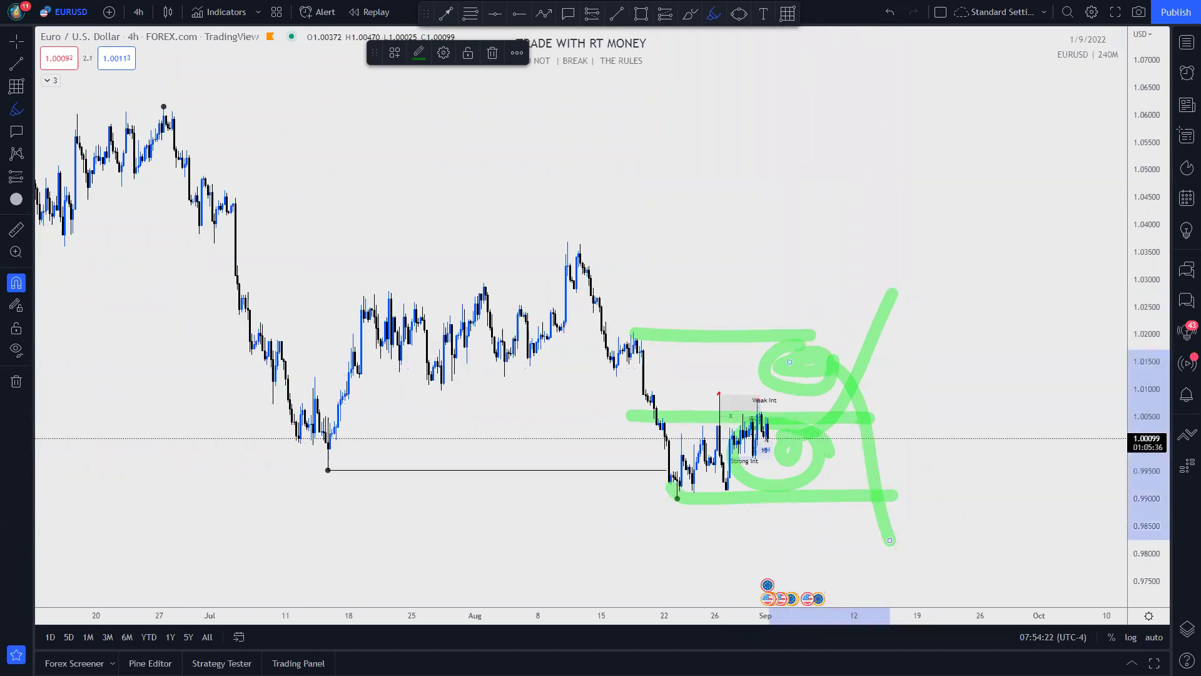
Step: Undo all the green highlights drawn over the current range
{"action": "key", "text": "ctrl+z"}
{"action": "key", "text": "ctrl+z"}
{"action": "key", "text": "ctrl+z"}
{"action": "key", "text": "ctrl+z"}
{"action": "key", "text": "ctrl+z"}
{"action": "key", "text": "ctrl+z"}
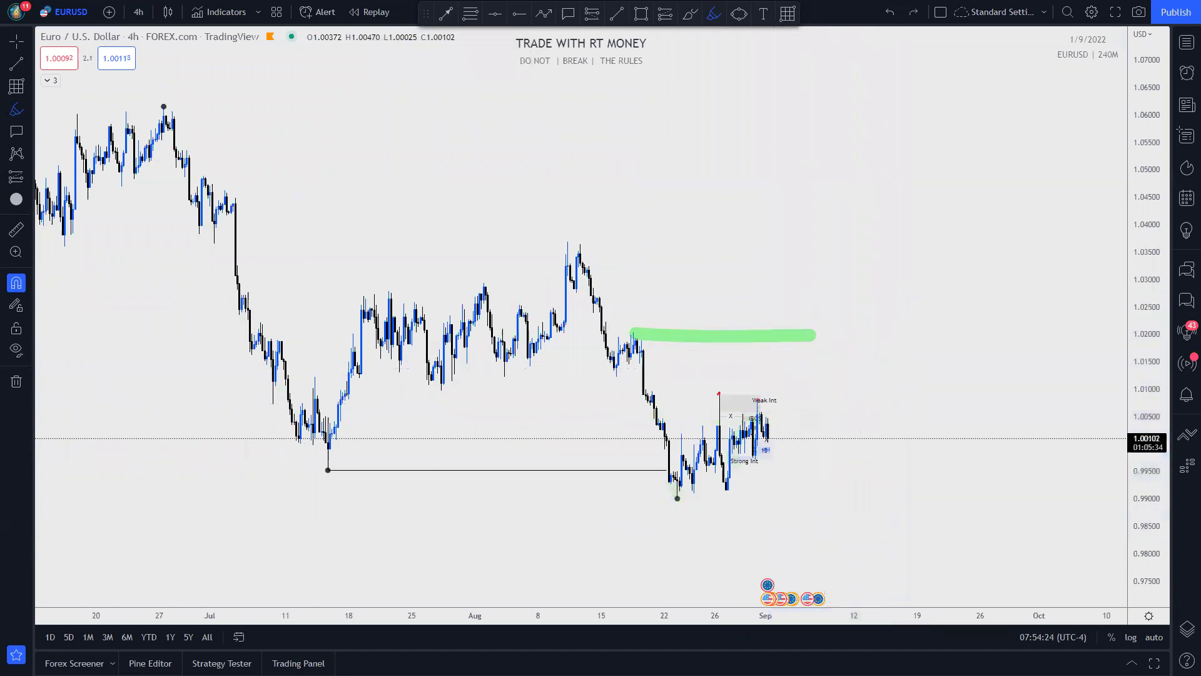
{"action": "key", "text": "ctrl+z"}
{"action": "scroll", "coordinate": [793, 235], "scroll_direction": "down", "scroll_amount": 3}
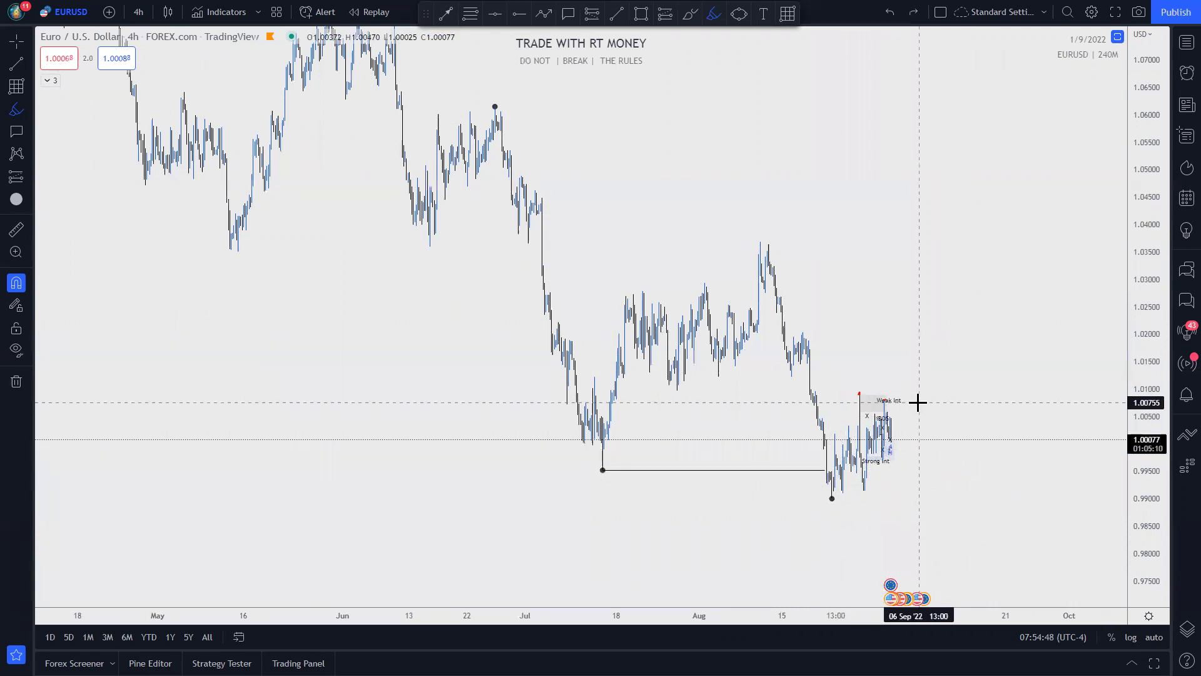
Step: Draw a rectangle from 1.00957 to 1.00741, starting at the 19 August candle and extending to the 26 August high
{"action": "scroll", "coordinate": [772, 442], "scroll_direction": "up", "scroll_amount": 3}
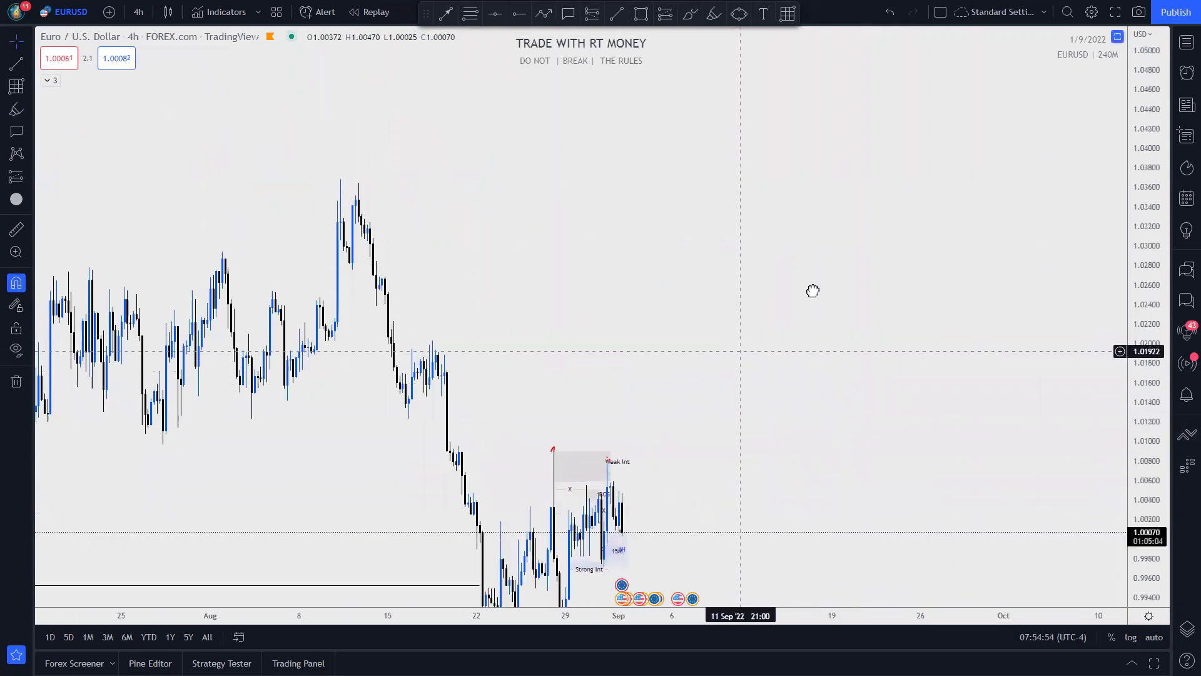
{"action": "left_click_drag", "start_coordinate": [624, 566], "coordinate": [850, 397]}
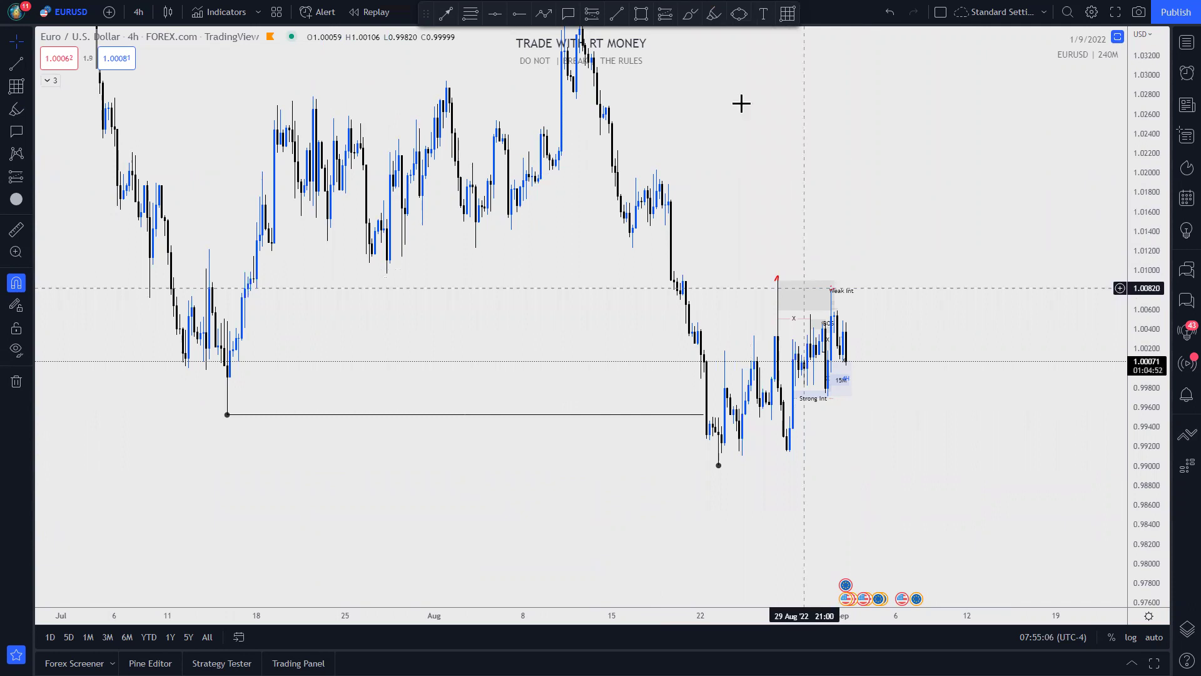
{"action": "left_click", "coordinate": [641, 13]}
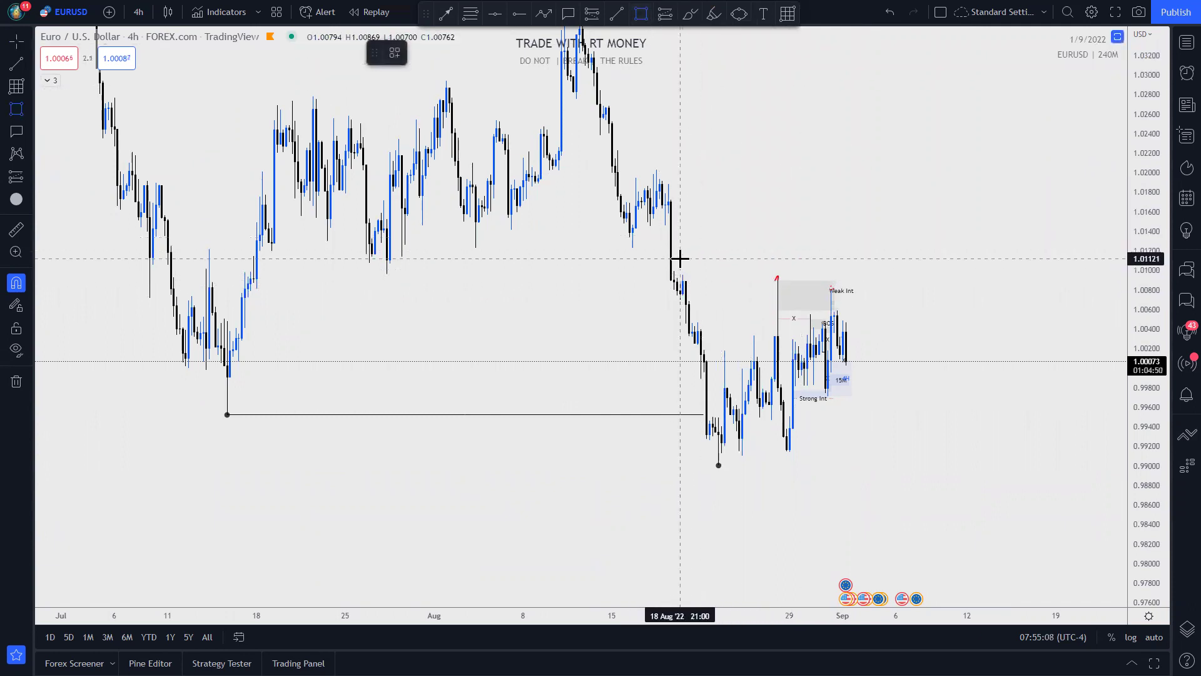
{"action": "left_click", "coordinate": [679, 316]}
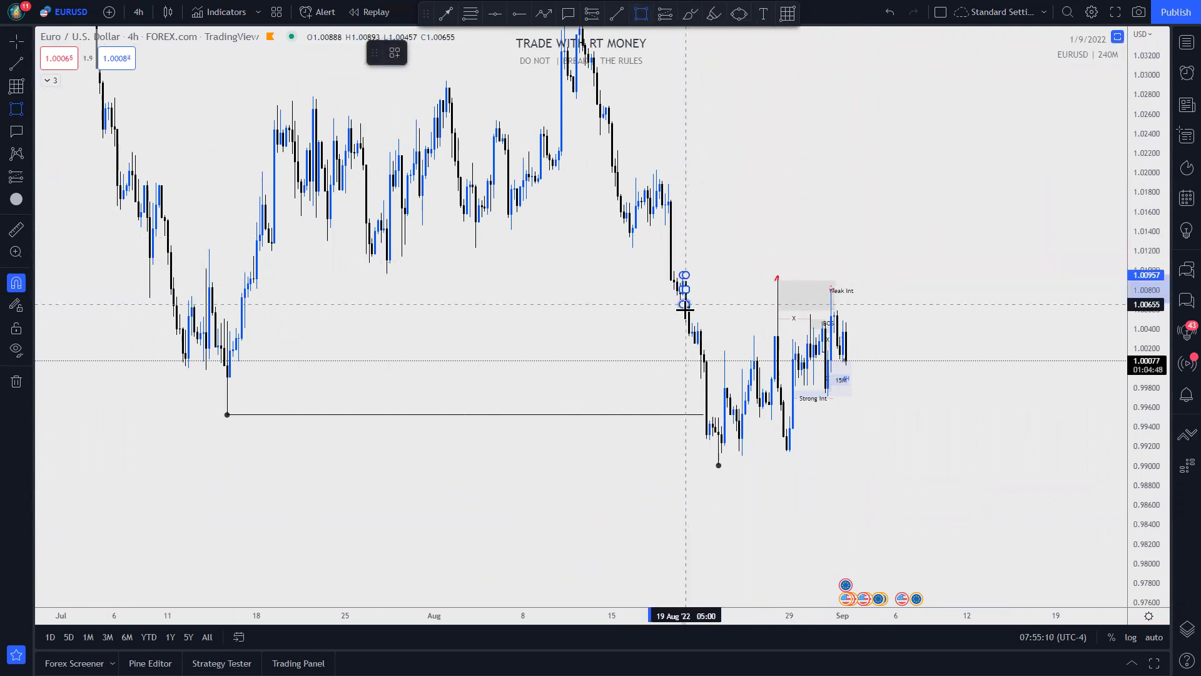
{"action": "left_click", "coordinate": [683, 297]}
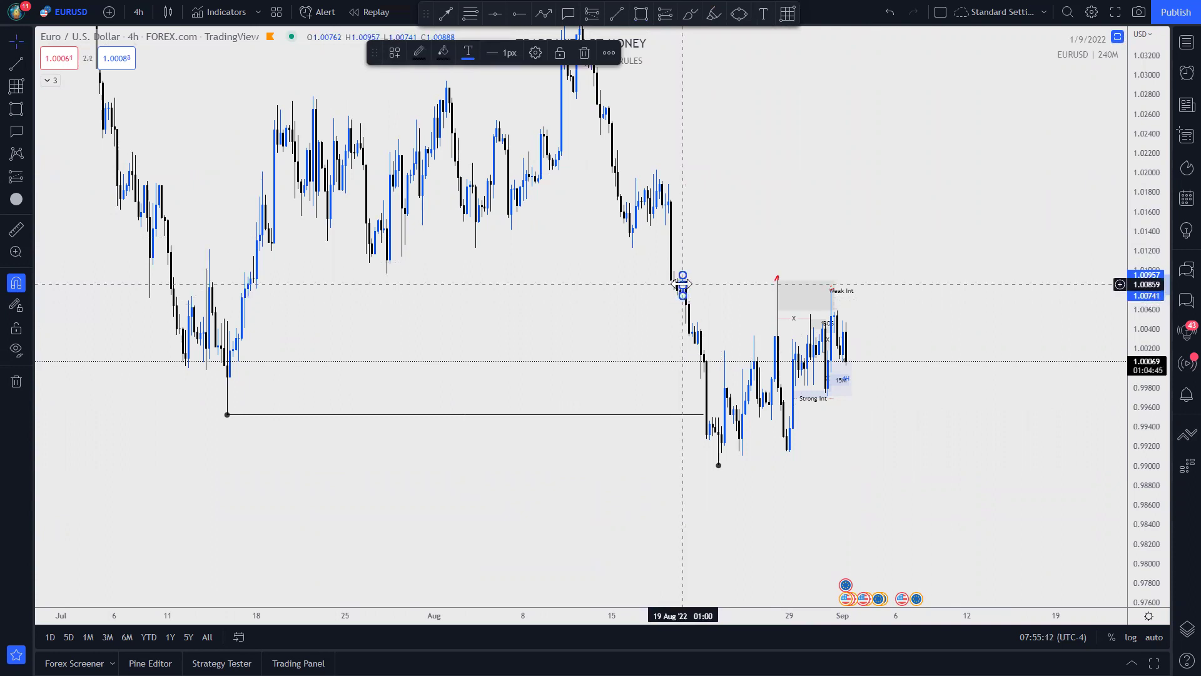
{"action": "left_click_drag", "start_coordinate": [728, 279], "coordinate": [790, 276]}
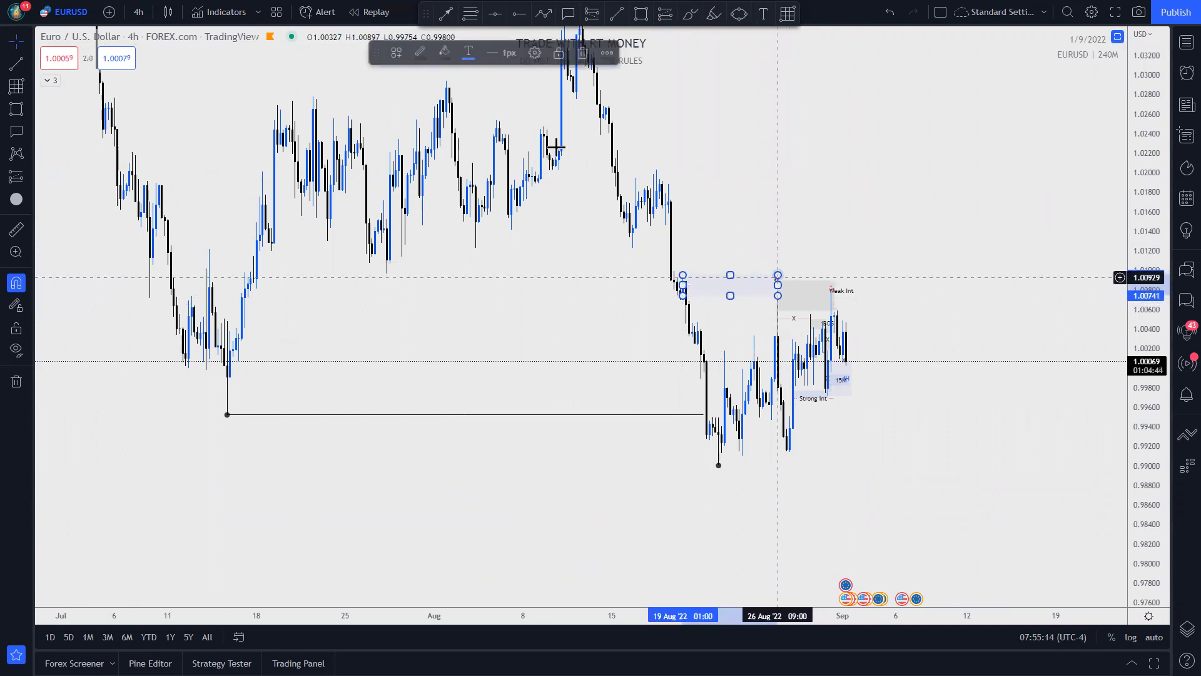
Step: Apply the 4H Supply drawing template to the new rectangle and deselect it
{"action": "left_click", "coordinate": [395, 53]}
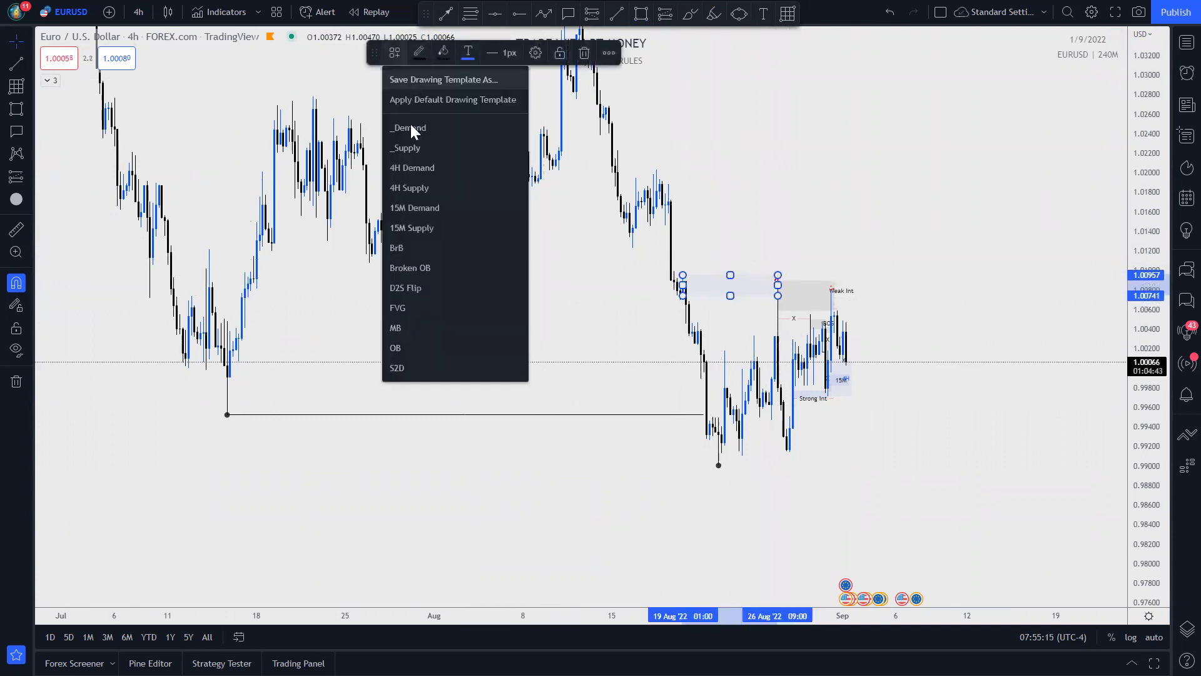
{"action": "left_click", "coordinate": [482, 188]}
{"action": "left_click", "coordinate": [966, 309]}
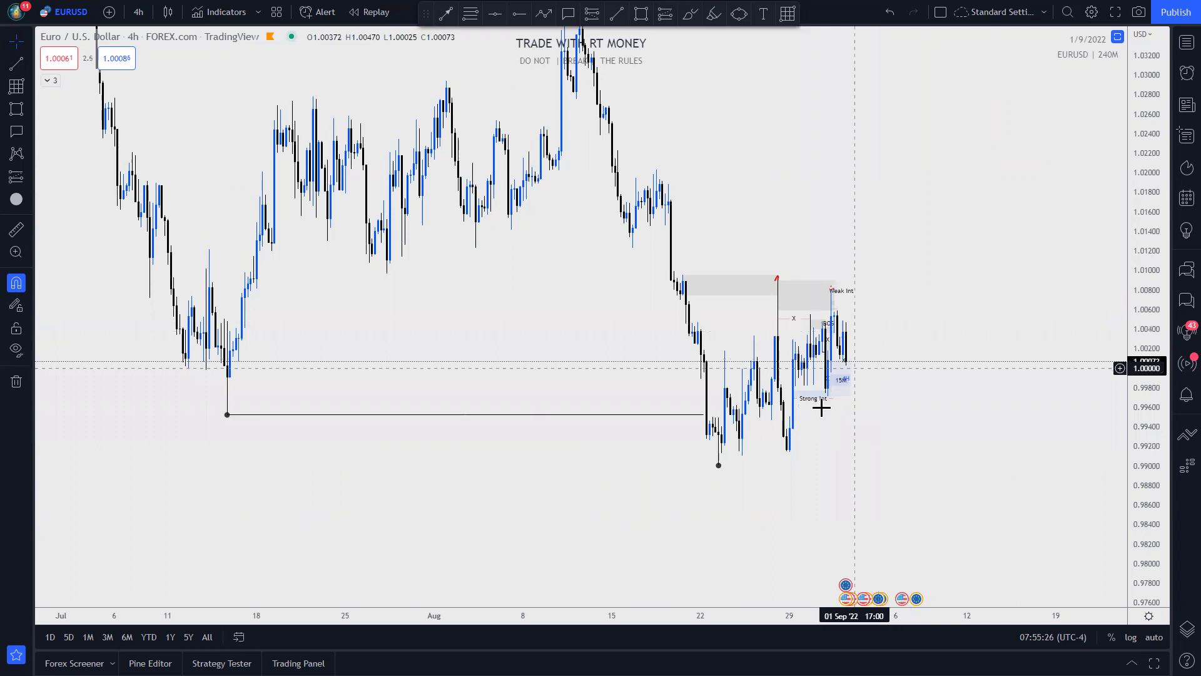
{"action": "left_click", "coordinate": [813, 298]}
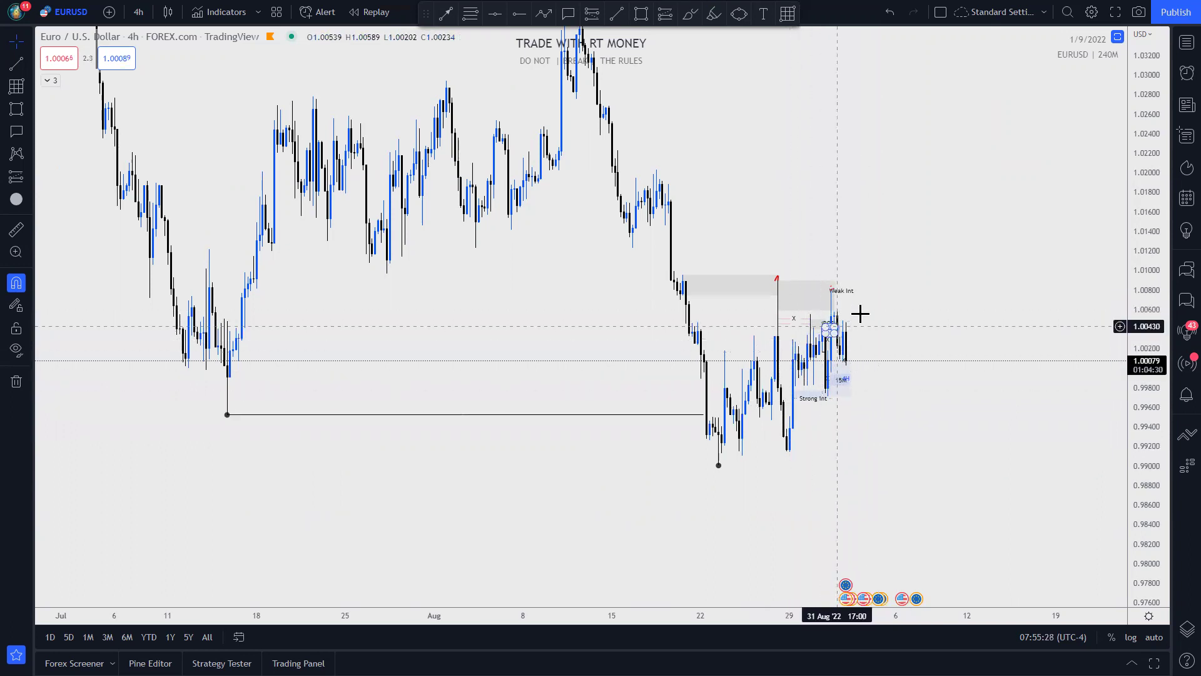
{"action": "left_click", "coordinate": [868, 285]}
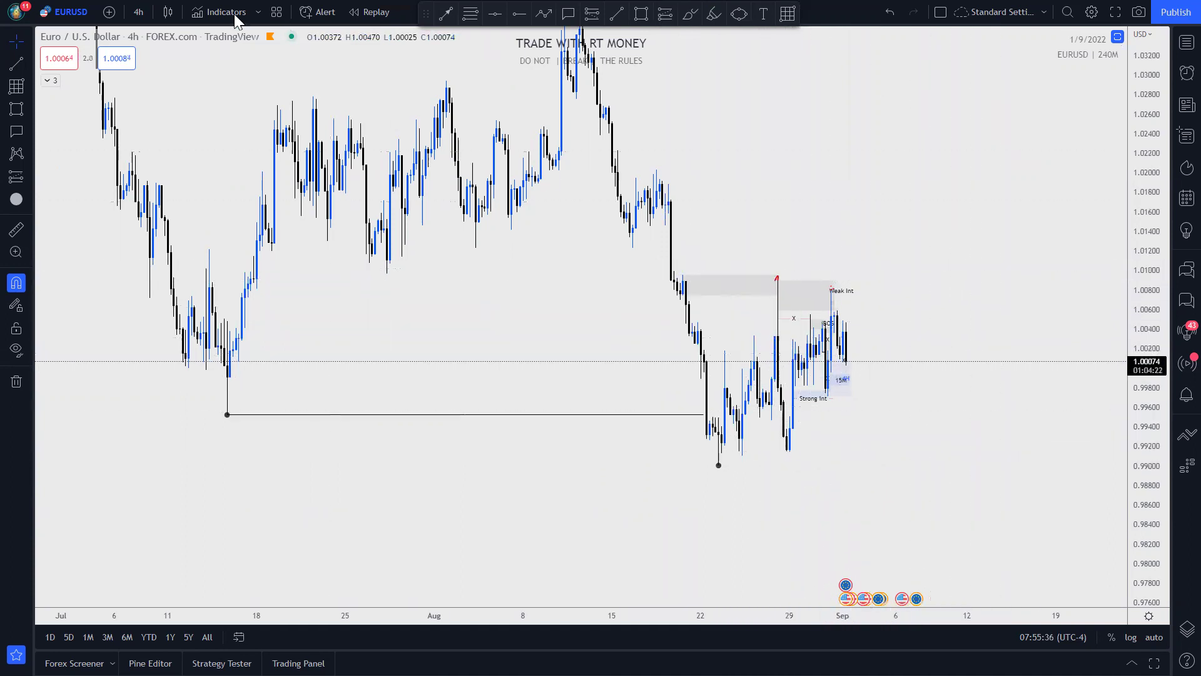
Step: Switch the chart to the 15-minute timeframe and examine the marked zones around the 31 August price leg
{"action": "left_click", "coordinate": [139, 12]}
{"action": "left_click", "coordinate": [152, 178]}
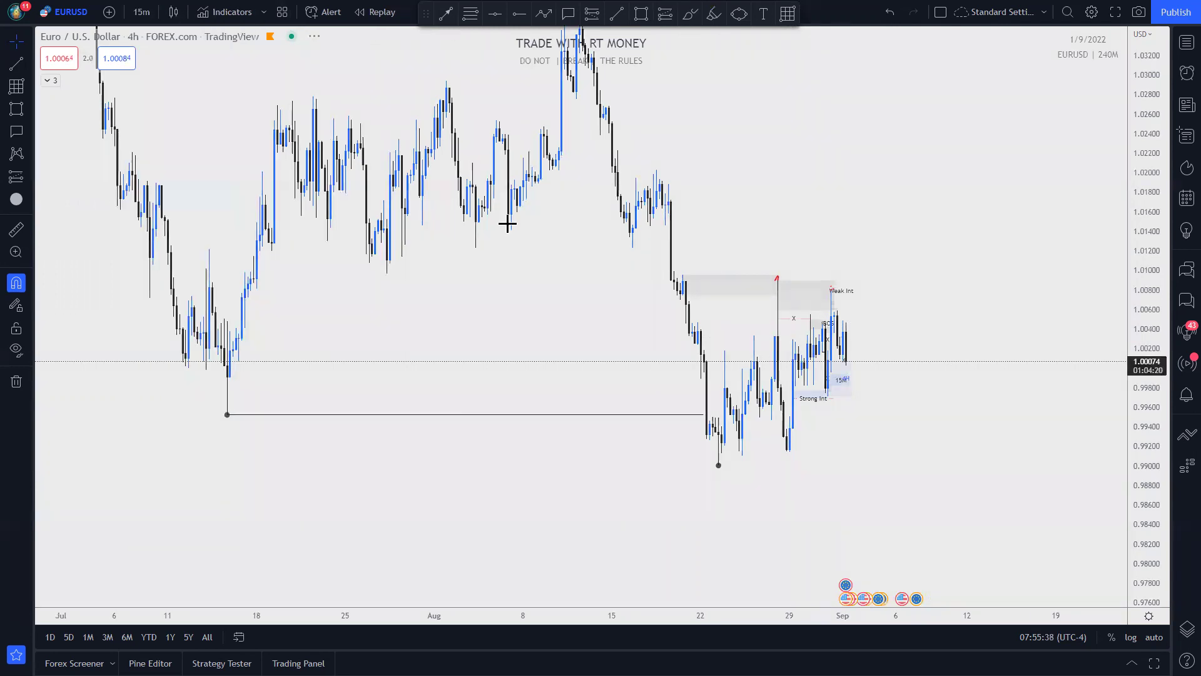
{"action": "scroll", "coordinate": [1000, 330], "scroll_direction": "up", "scroll_amount": 5}
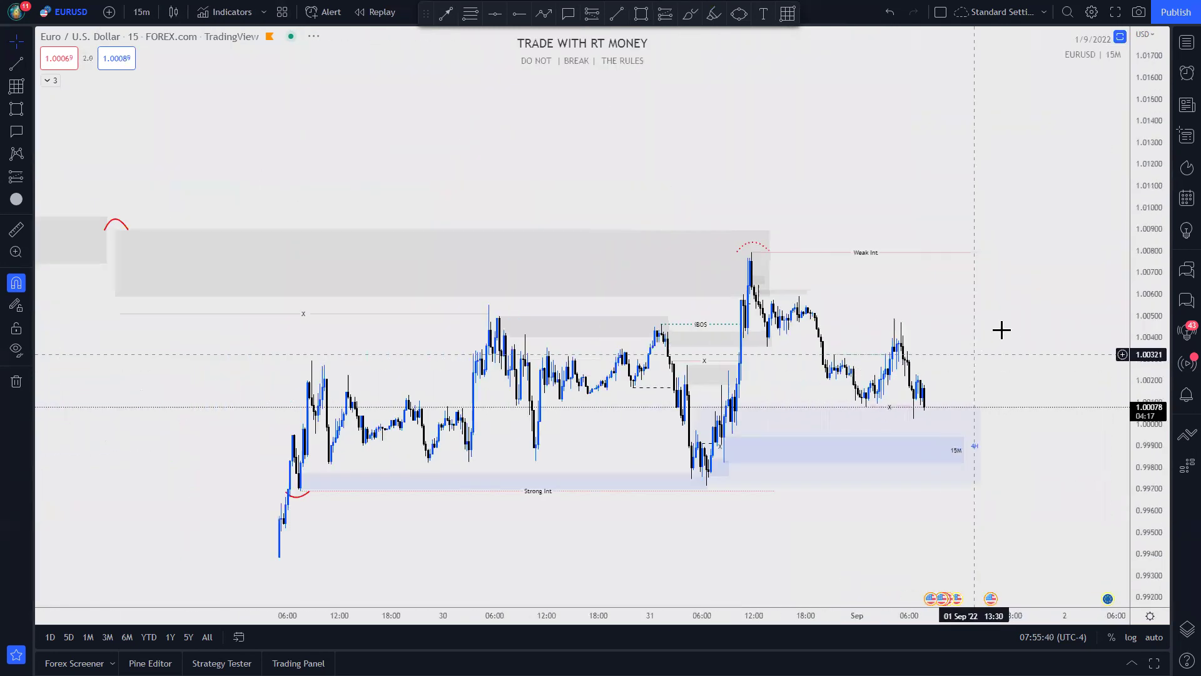
{"action": "scroll", "coordinate": [1065, 363], "scroll_direction": "up", "scroll_amount": 3}
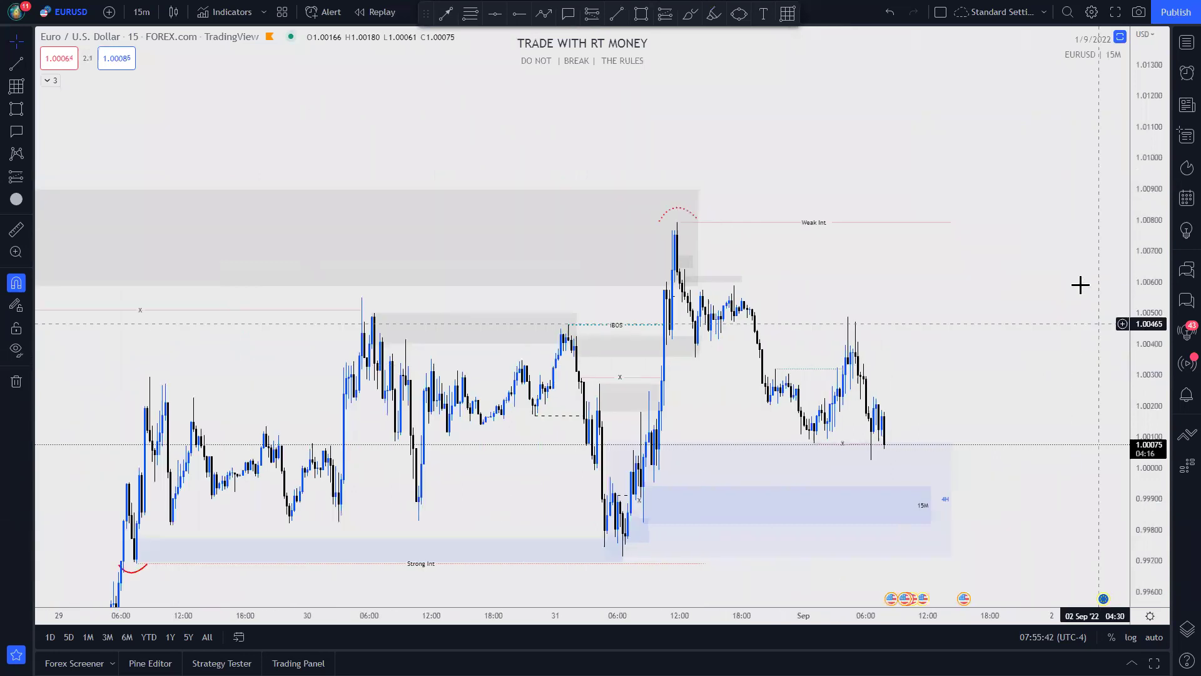
{"action": "right_click", "coordinate": [988, 296]}
{"action": "left_click", "coordinate": [944, 238]}
{"action": "scroll", "coordinate": [944, 269], "scroll_direction": "up", "scroll_amount": 2}
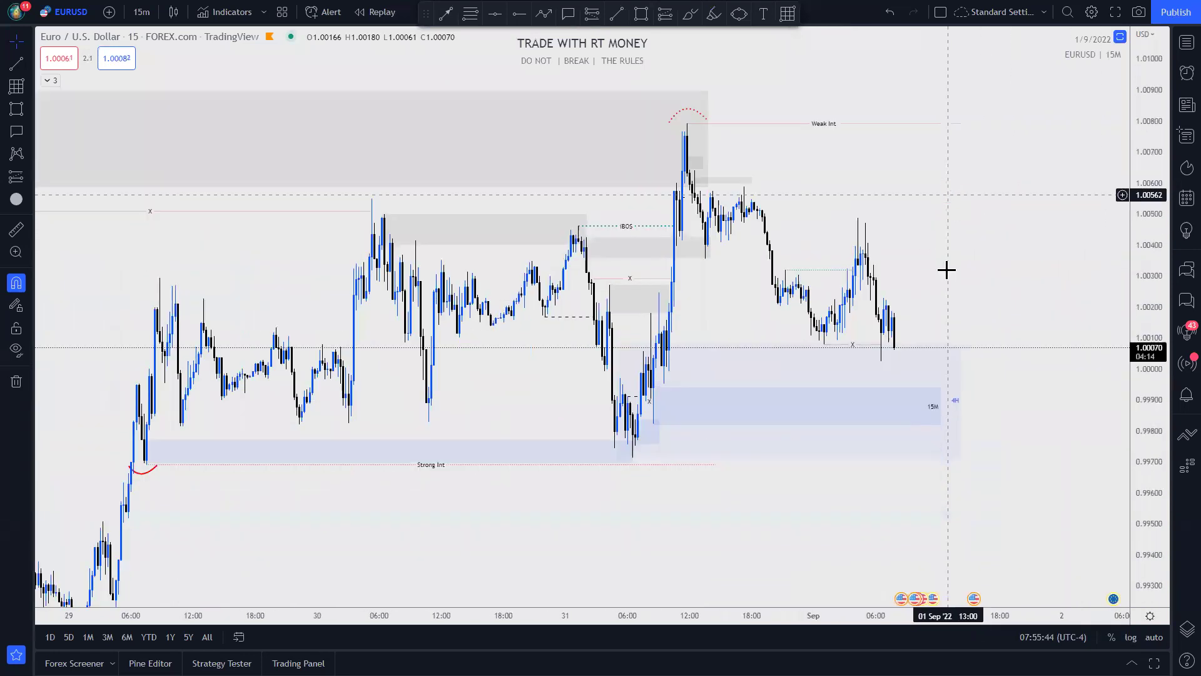
{"action": "left_click", "coordinate": [935, 392]}
{"action": "scroll", "coordinate": [923, 244], "scroll_direction": "up", "scroll_amount": 4}
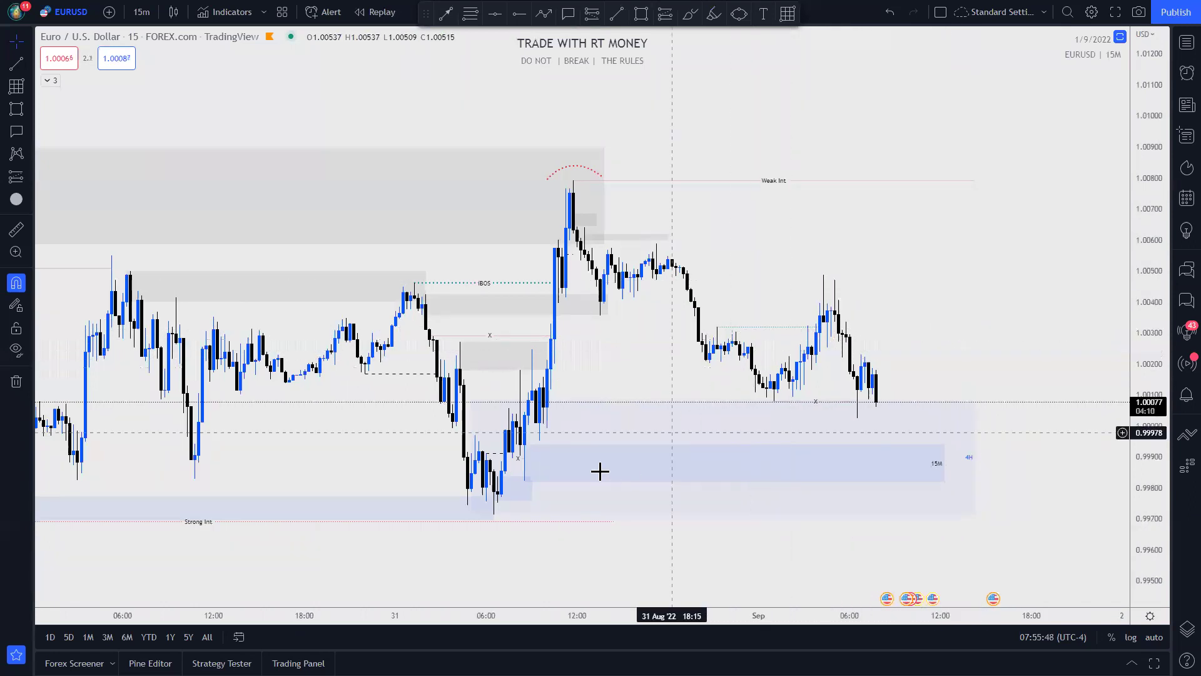
{"action": "left_click", "coordinate": [540, 444]}
{"action": "scroll", "coordinate": [545, 416], "scroll_direction": "down", "scroll_amount": 2}
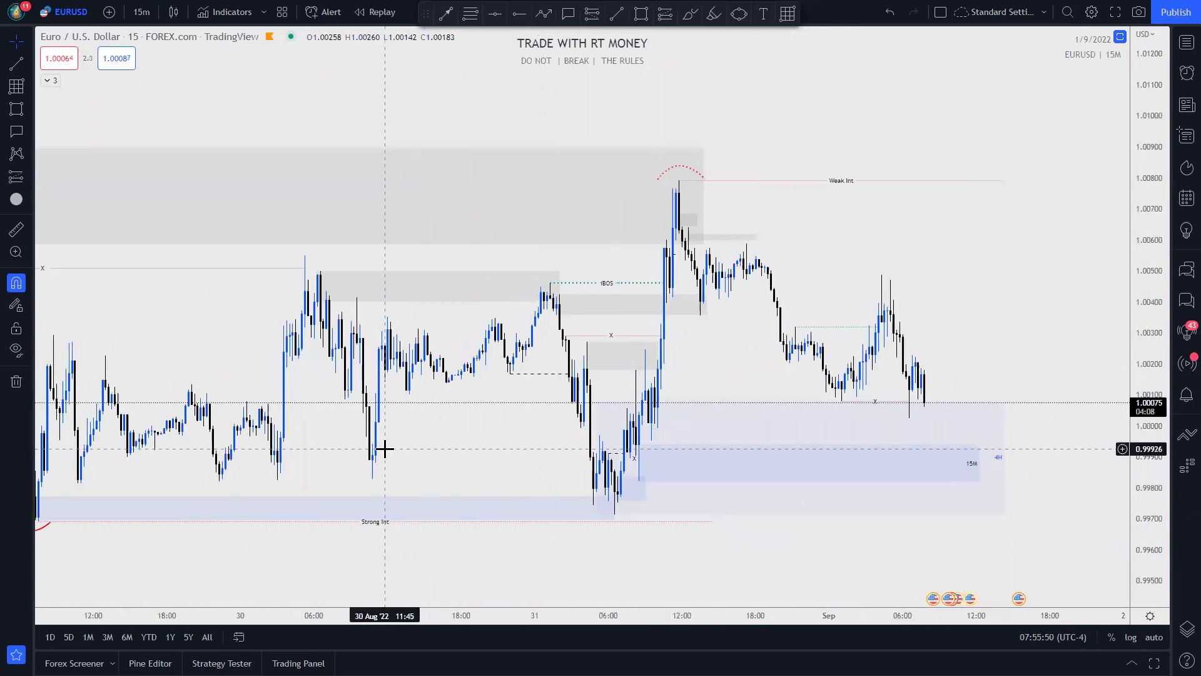
Step: Highlight the iBOS level, the rising leg from the 31 August low to its high, and the arc above that high
{"action": "left_click", "coordinate": [714, 14]}
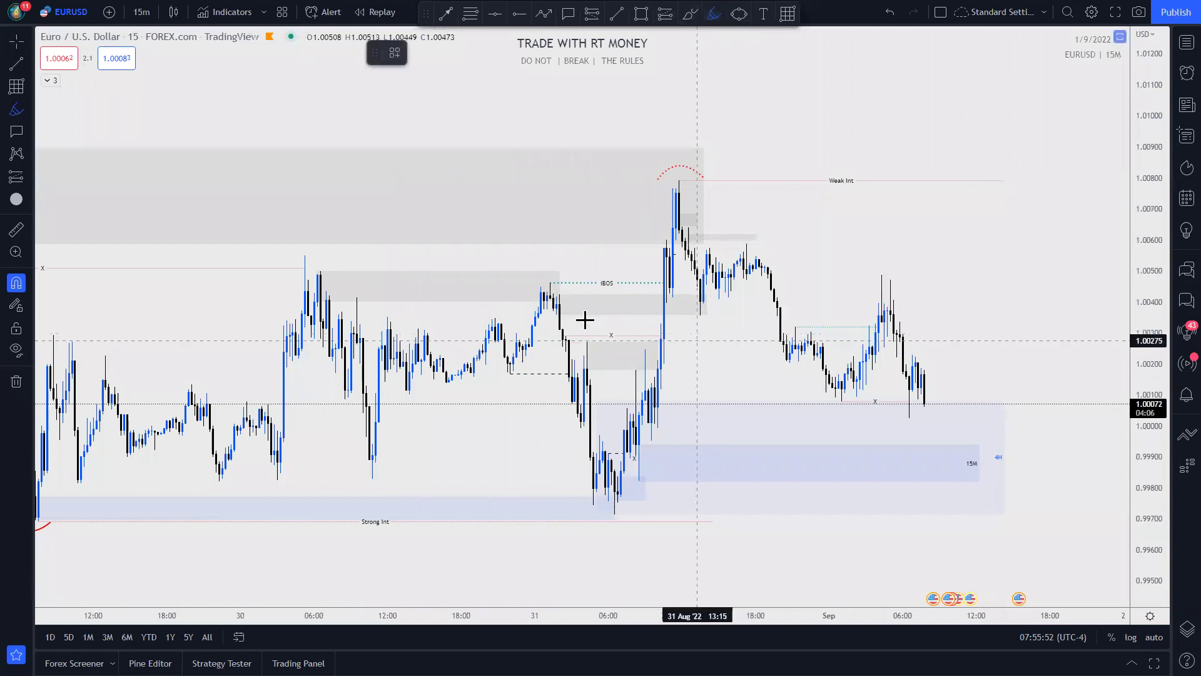
{"action": "left_click_drag", "start_coordinate": [532, 283], "coordinate": [673, 275]}
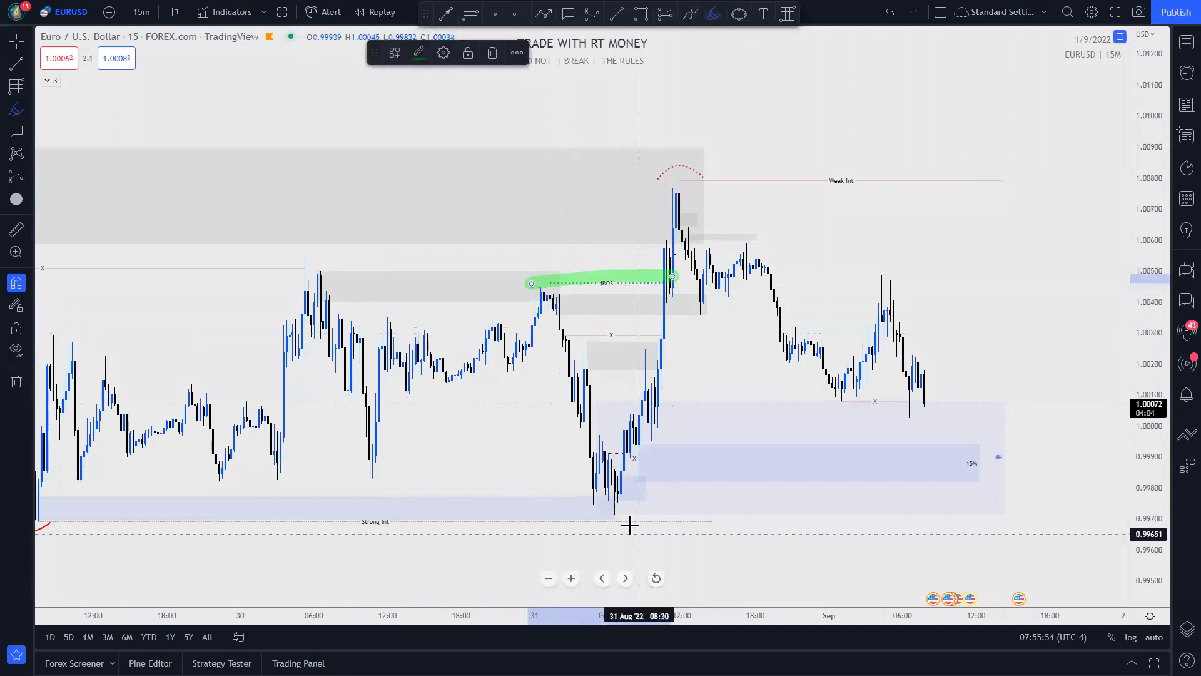
{"action": "mouse_move", "coordinate": [616, 494]}
{"action": "left_mouse_down"}
{"action": "mouse_move", "coordinate": [657, 350]}
{"action": "mouse_move", "coordinate": [669, 191]}
{"action": "mouse_move", "coordinate": [701, 181]}
{"action": "left_mouse_up"}
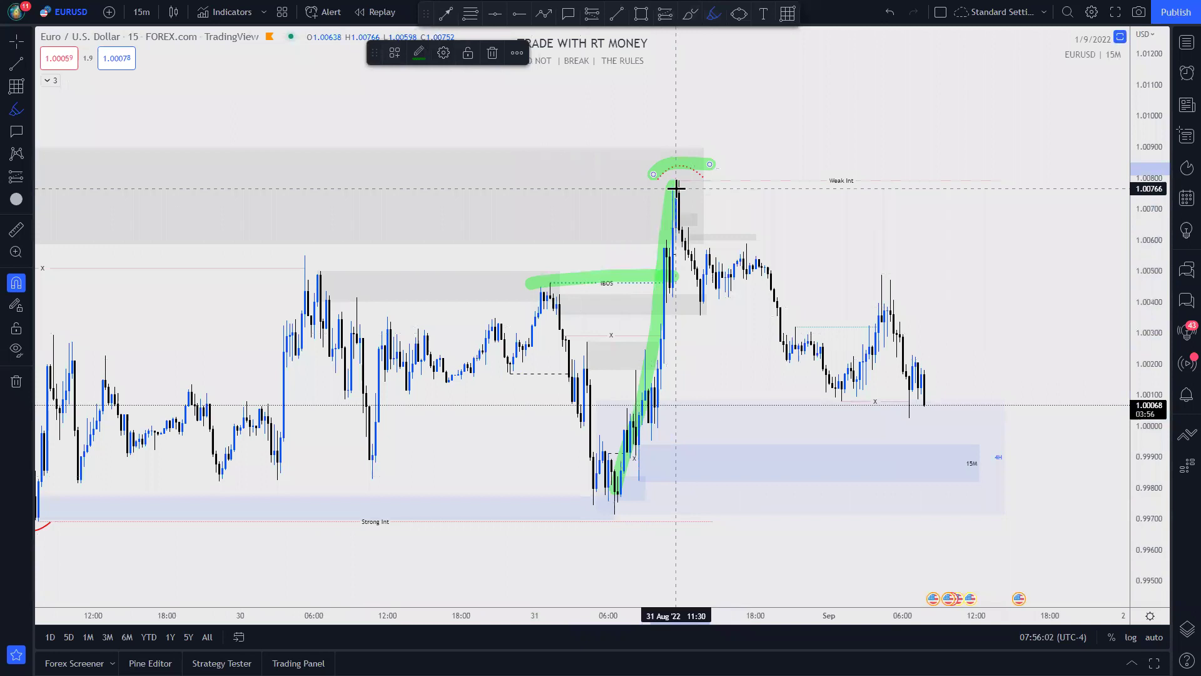
Step: Circle the 31 August low with the highlighter and mark over the start of the iBOS level
{"action": "left_click_drag", "start_coordinate": [593, 461], "coordinate": [631, 479]}
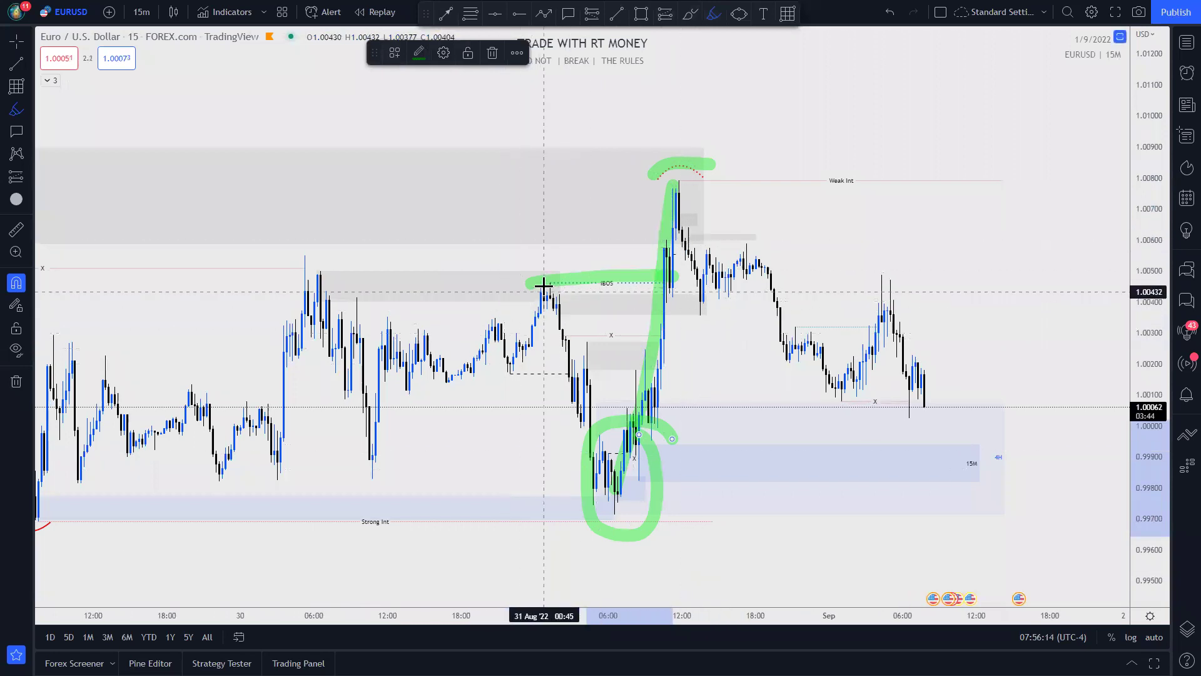
{"action": "left_click_drag", "start_coordinate": [543, 284], "coordinate": [597, 288]}
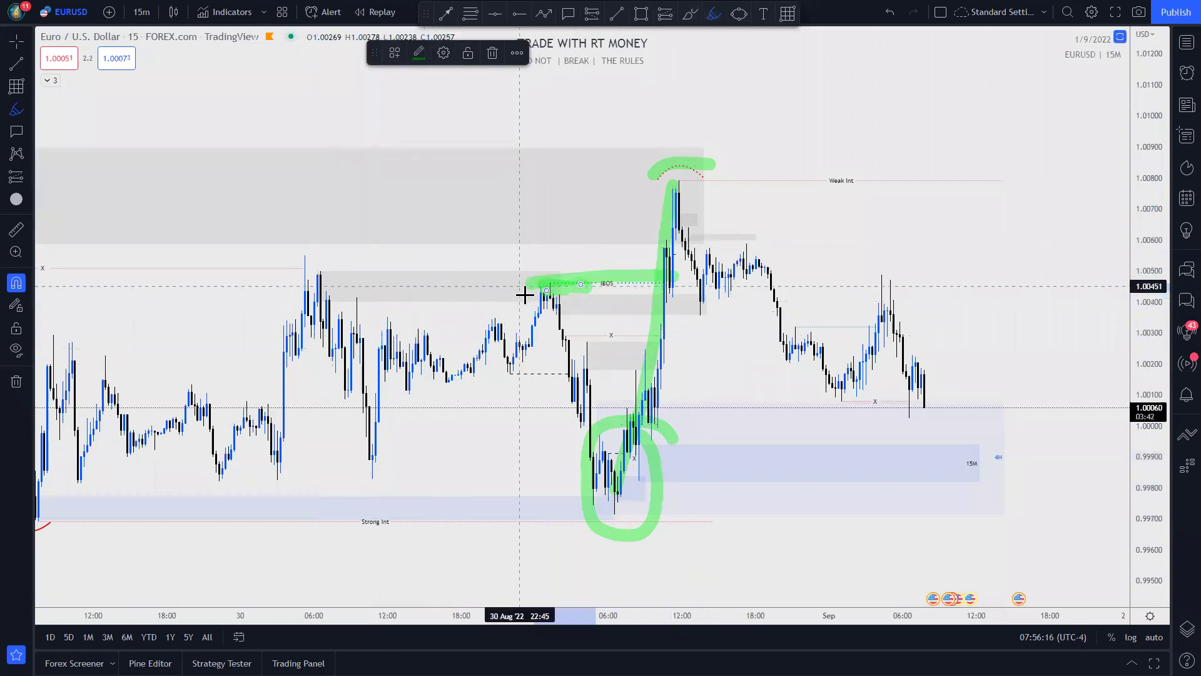
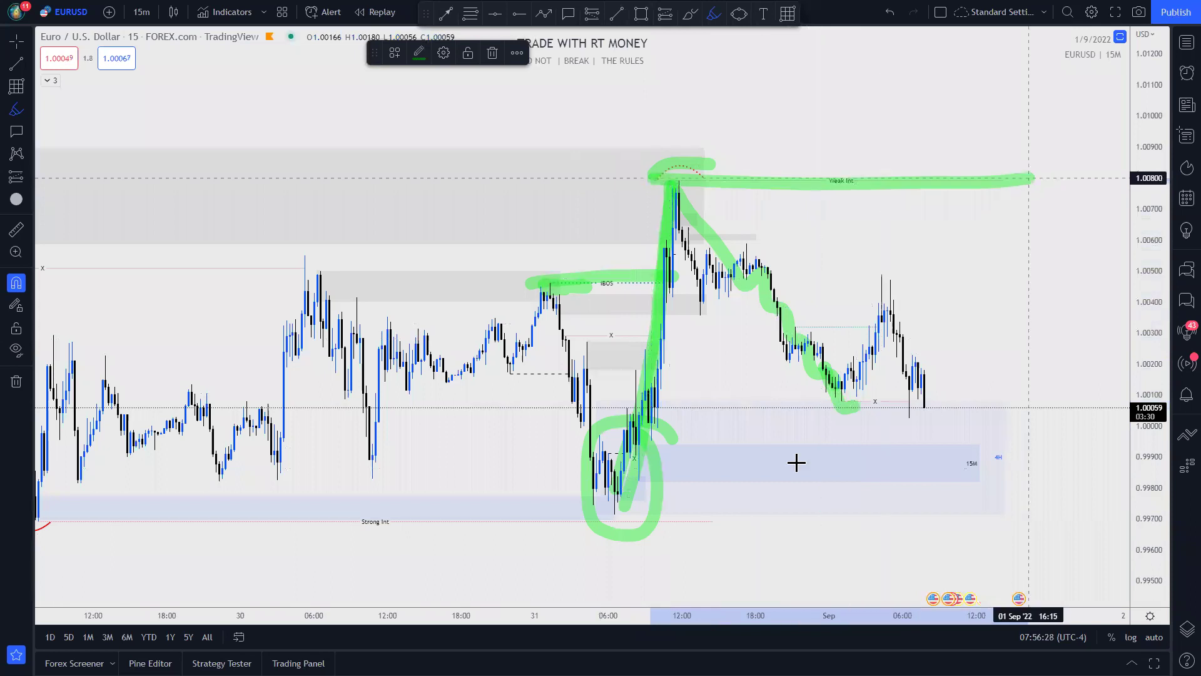
Step: Highlight the range's low and midpoint with horizontal strokes, and circle the price areas above and below the midpoint
{"action": "left_click_drag", "start_coordinate": [612, 505], "coordinate": [1064, 507]}
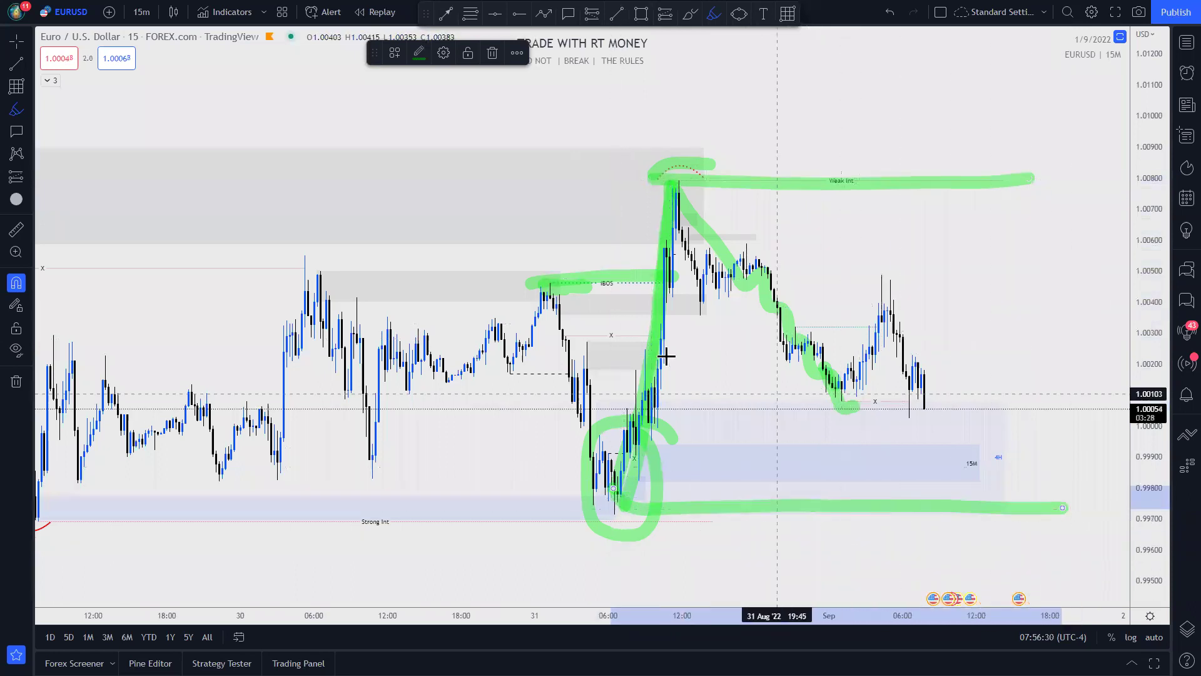
{"action": "left_click_drag", "start_coordinate": [640, 342], "coordinate": [1073, 341]}
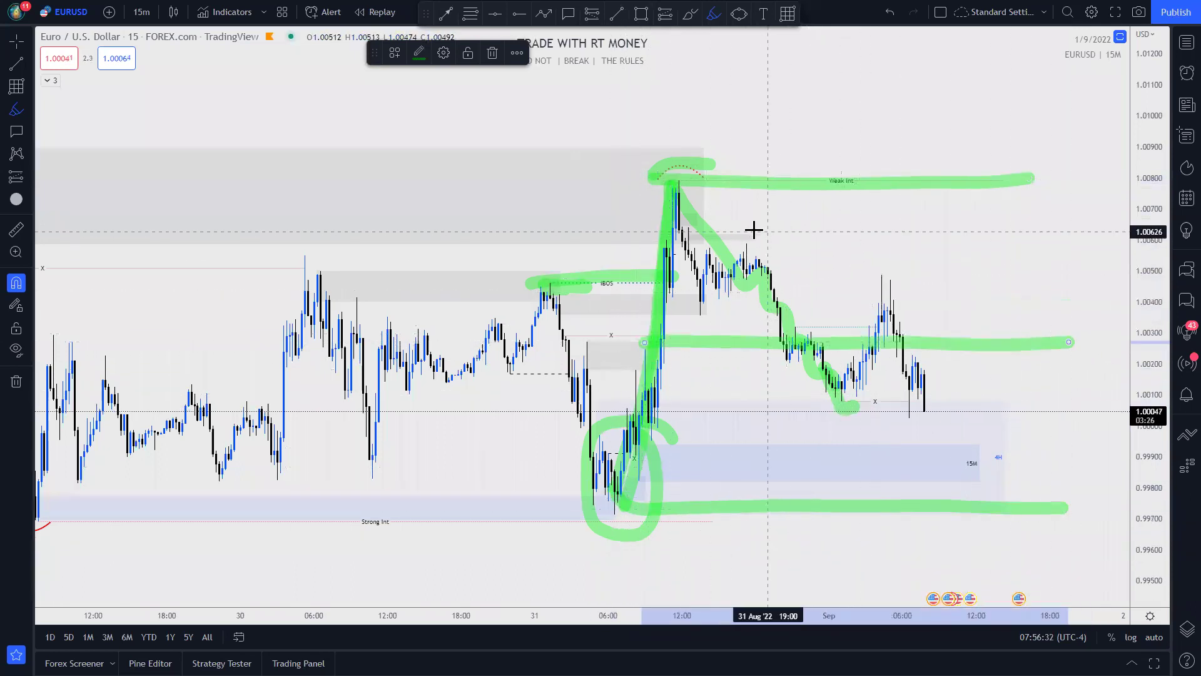
{"action": "mouse_move", "coordinate": [786, 204]}
{"action": "left_mouse_down"}
{"action": "mouse_move", "coordinate": [823, 317]}
{"action": "mouse_move", "coordinate": [756, 343]}
{"action": "left_mouse_up"}
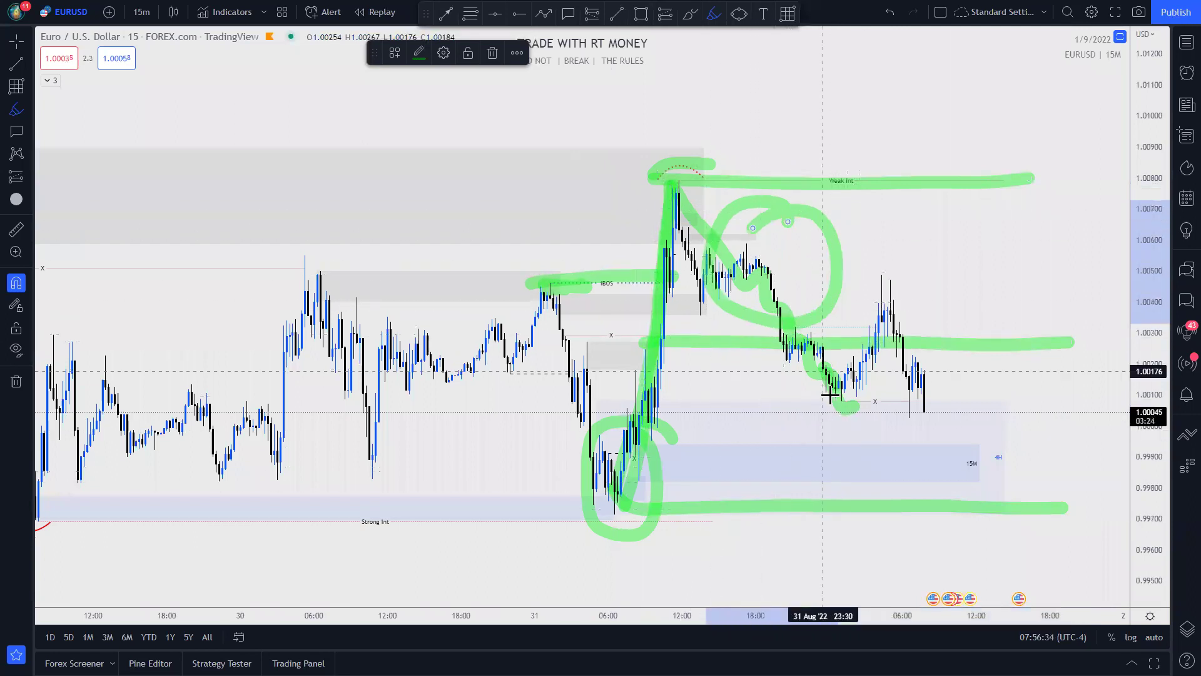
{"action": "mouse_move", "coordinate": [1001, 371]}
{"action": "left_mouse_down"}
{"action": "mouse_move", "coordinate": [906, 472]}
{"action": "mouse_move", "coordinate": [1010, 381]}
{"action": "left_mouse_up"}
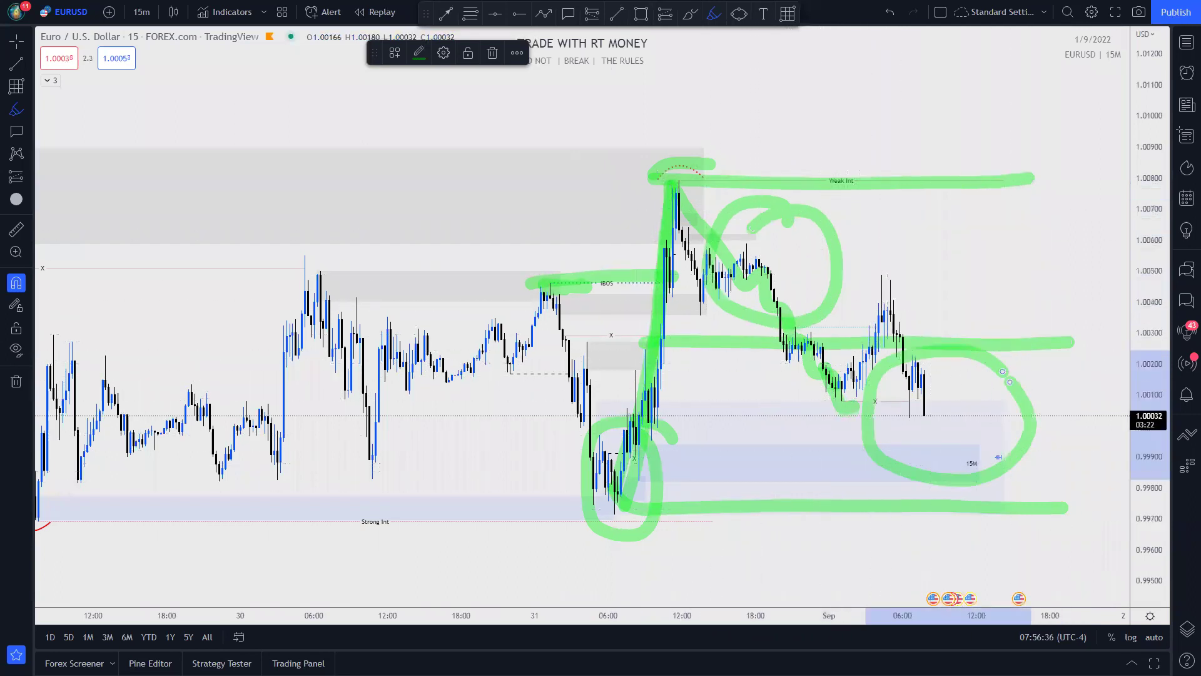
Step: Undo all the highlighter strokes on the 31 August range and the iBOS level
{"action": "key", "text": "ctrl+z"}
{"action": "key", "text": "ctrl+z"}
{"action": "key", "text": "ctrl+z"}
{"action": "key", "text": "ctrl+z"}
{"action": "key", "text": "ctrl+z"}
{"action": "key", "text": "ctrl+z"}
{"action": "key", "text": "ctrl+z"}
{"action": "key", "text": "ctrl+z"}
{"action": "key", "text": "ctrl+z"}
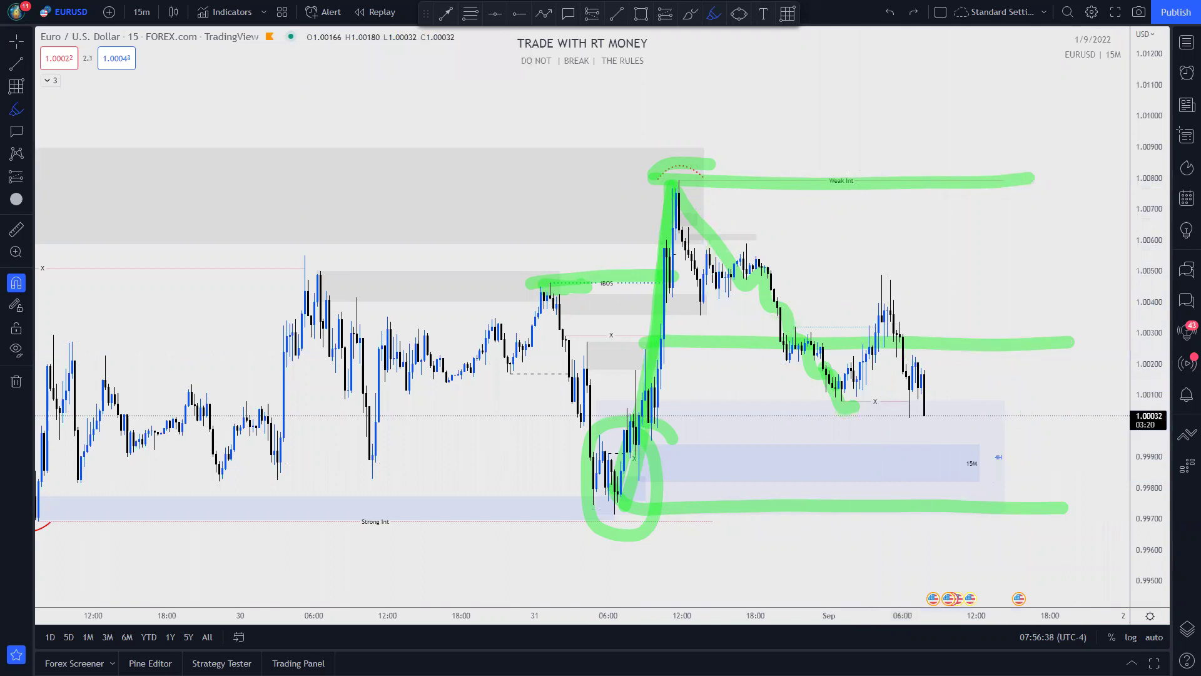
{"action": "key", "text": "ctrl+z"}
{"action": "key", "text": "ctrl+z"}
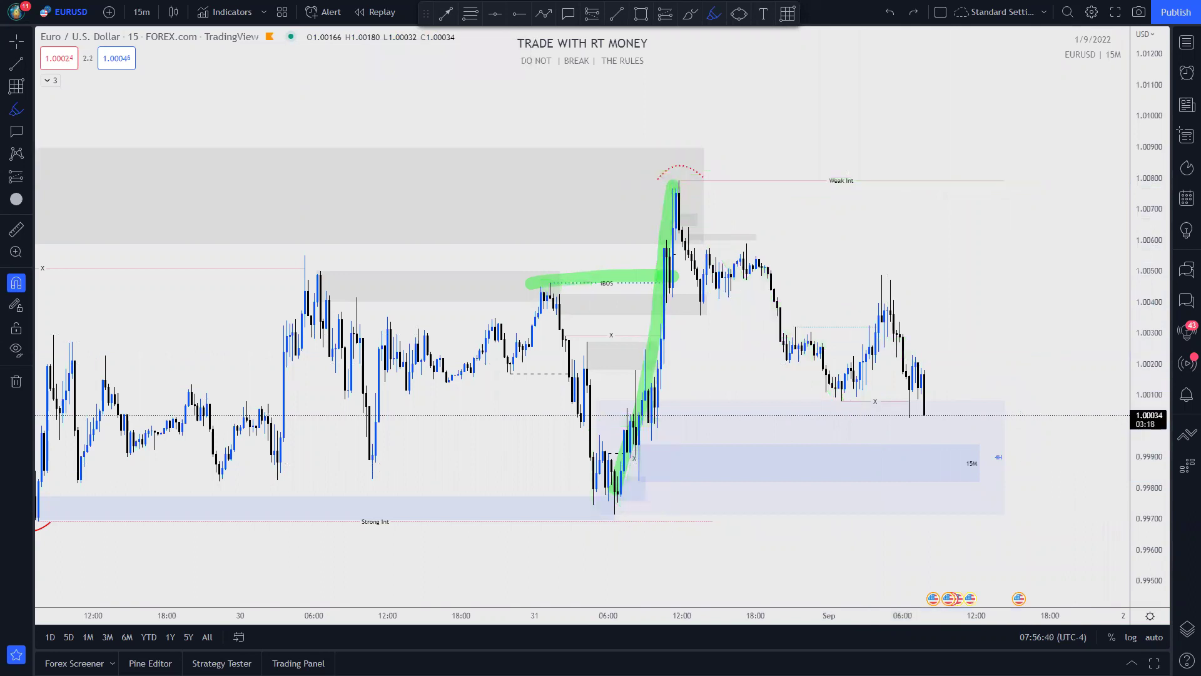
Step: Circle the 31 August high inside the supply zone with the highlighter
{"action": "scroll", "coordinate": [732, 565], "scroll_direction": "down", "scroll_amount": 1}
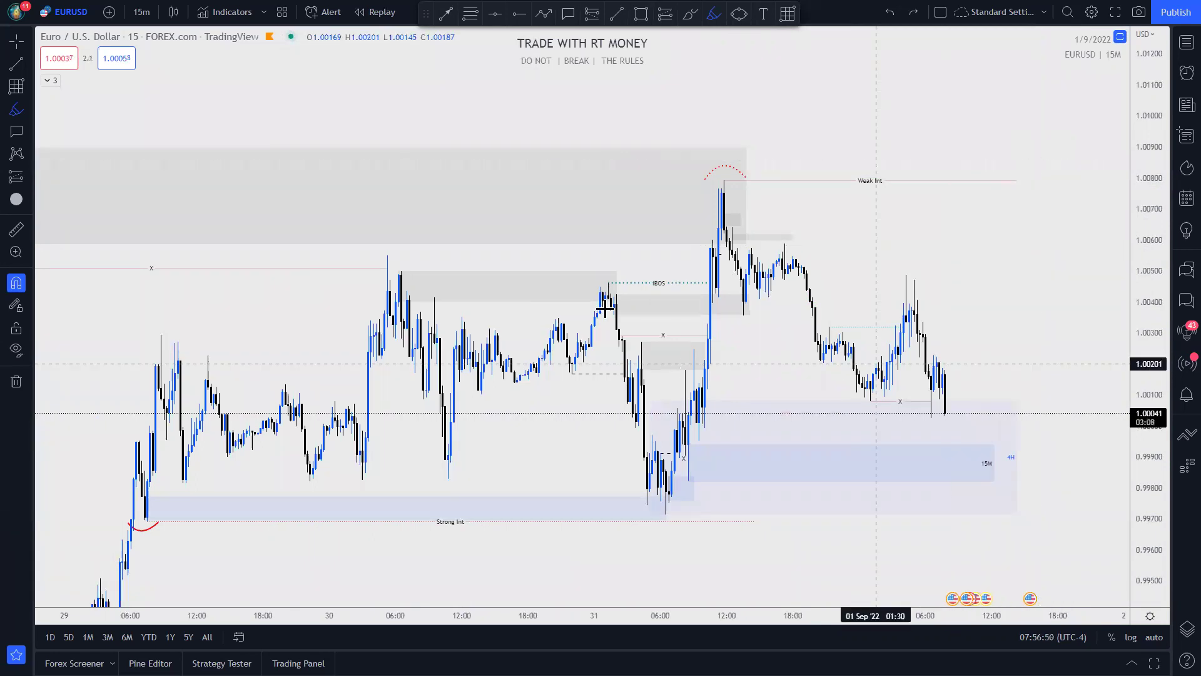
{"action": "scroll", "coordinate": [731, 492], "scroll_direction": "up", "scroll_amount": 1}
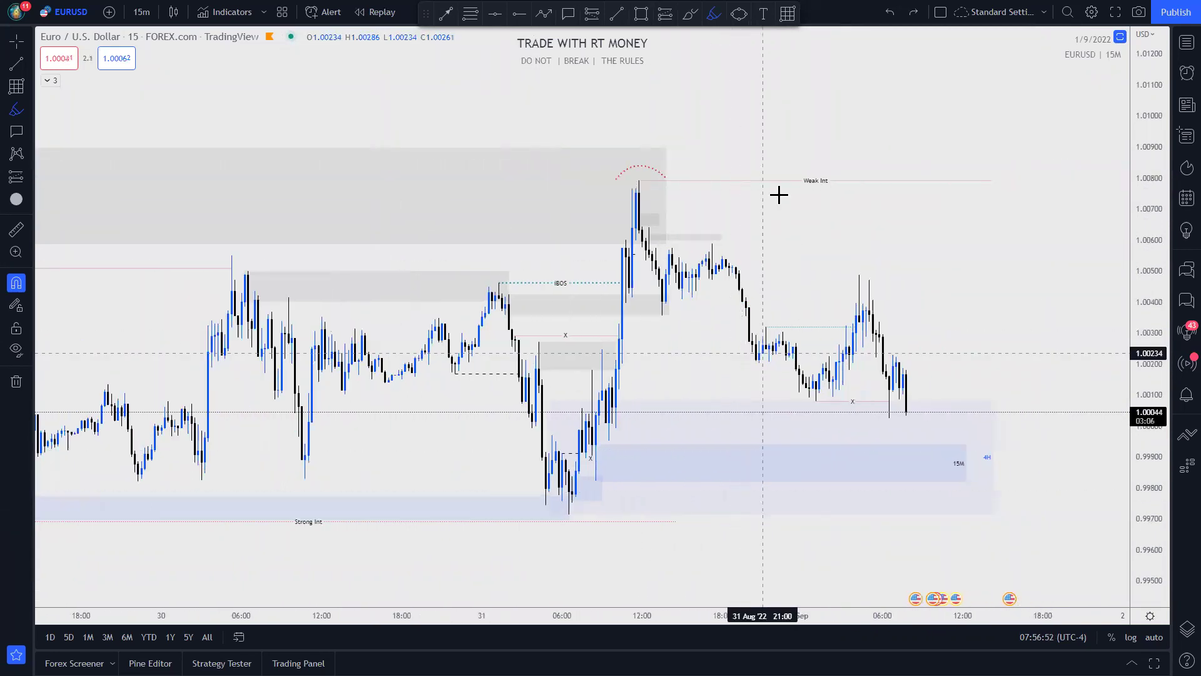
{"action": "mouse_move", "coordinate": [599, 128]}
{"action": "left_mouse_down"}
{"action": "mouse_move", "coordinate": [582, 249]}
{"action": "mouse_move", "coordinate": [662, 122]}
{"action": "left_mouse_up"}
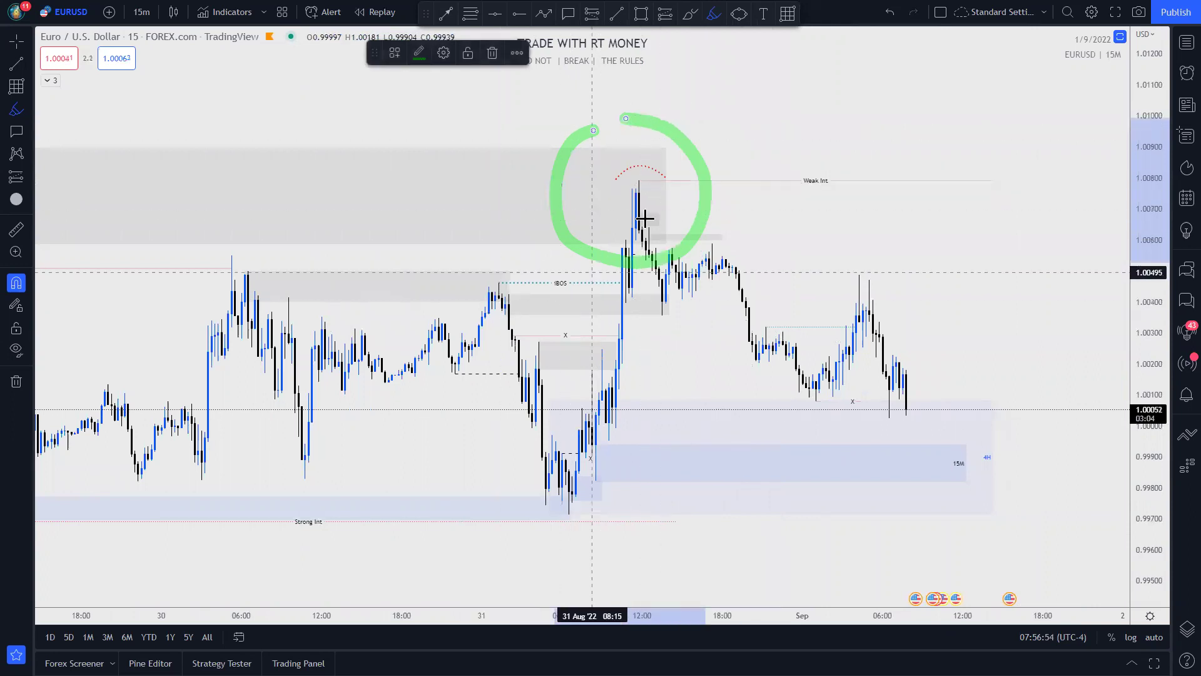
Step: Circle the 26 August high with the highlighter and draw an arc over its peak
{"action": "scroll", "coordinate": [557, 383], "scroll_direction": "down", "scroll_amount": 4}
{"action": "mouse_move", "coordinate": [455, 119]}
{"action": "left_mouse_down"}
{"action": "mouse_move", "coordinate": [475, 306]}
{"action": "mouse_move", "coordinate": [462, 153]}
{"action": "left_mouse_up"}
{"action": "scroll", "coordinate": [505, 453], "scroll_direction": "down", "scroll_amount": 1}
{"action": "scroll", "coordinate": [509, 451], "scroll_direction": "down", "scroll_amount": 3}
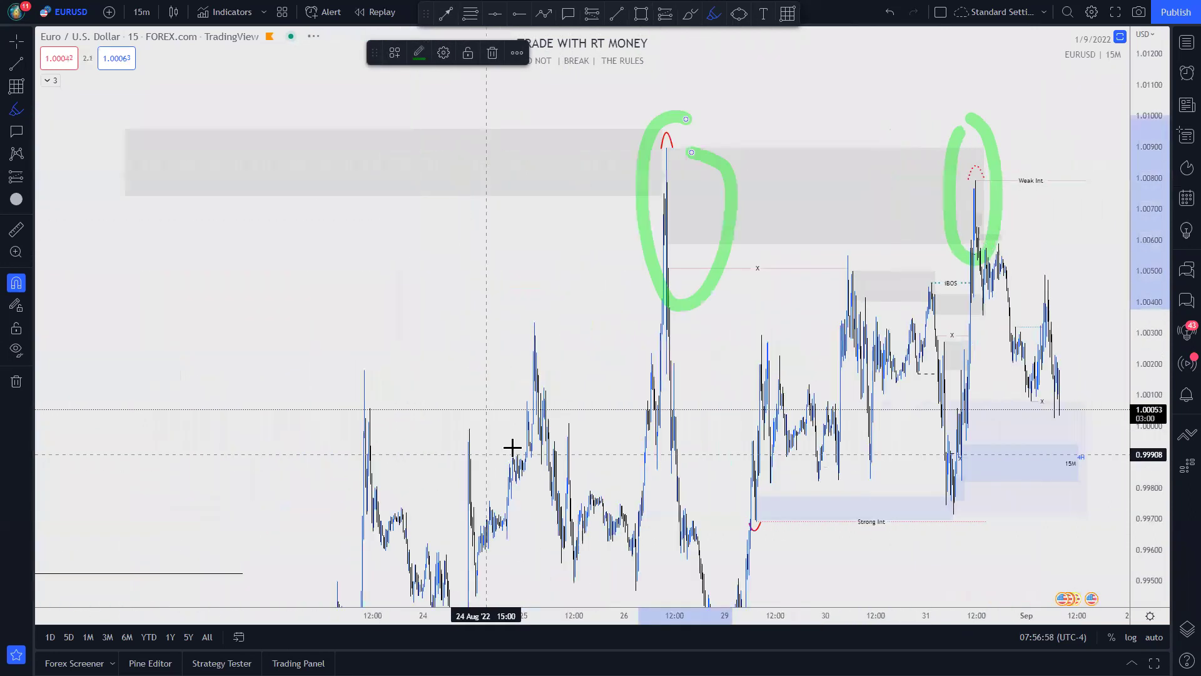
{"action": "scroll", "coordinate": [799, 437], "scroll_direction": "up", "scroll_amount": 2}
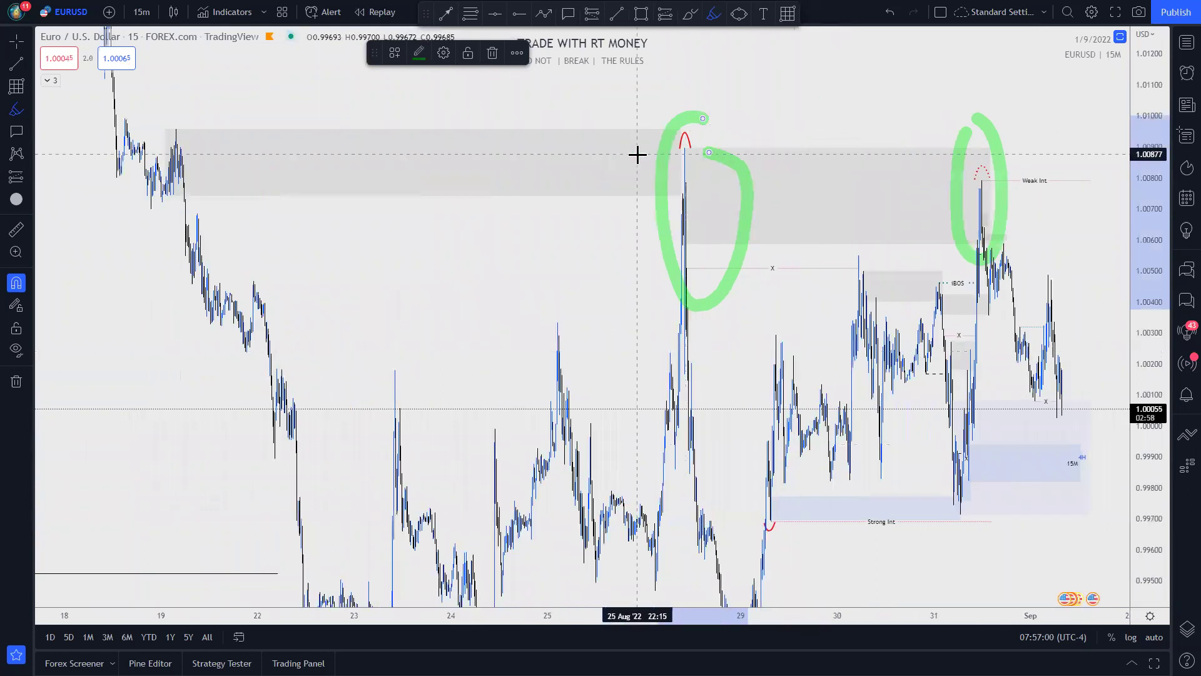
{"action": "left_click_drag", "start_coordinate": [639, 151], "coordinate": [749, 157]}
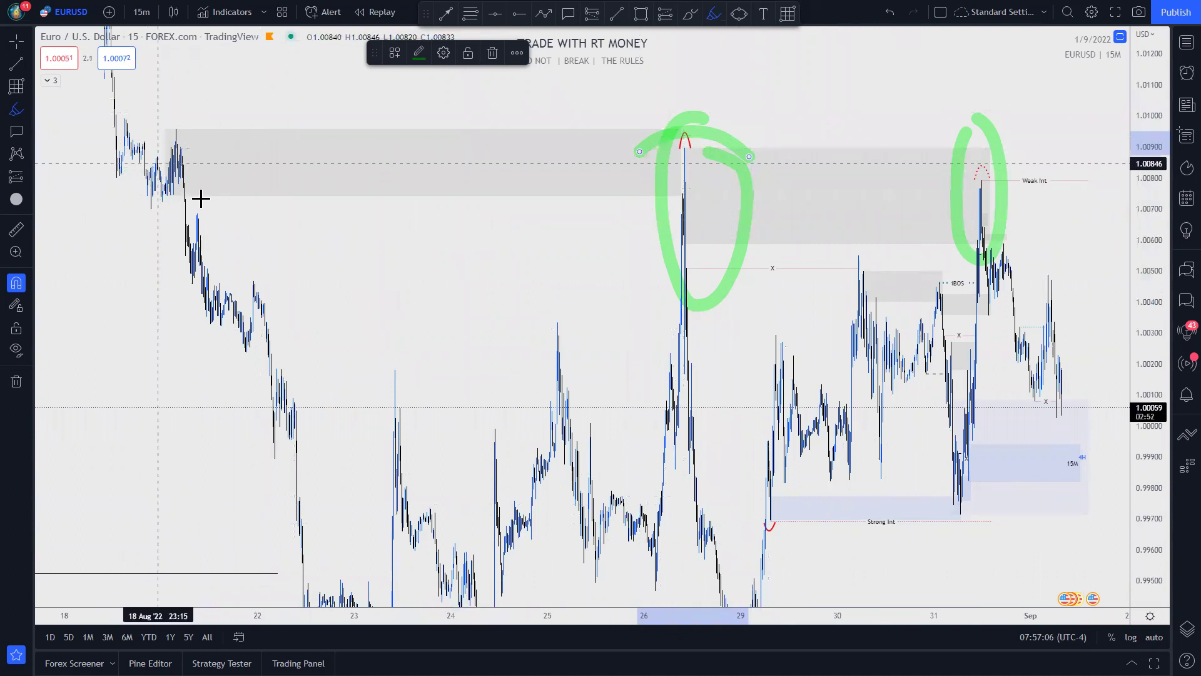
Step: Circle the 4H and 15M demand zones with the highlighter, and delete the highlights from the chart
{"action": "scroll", "coordinate": [341, 432], "scroll_direction": "up", "scroll_amount": 2}
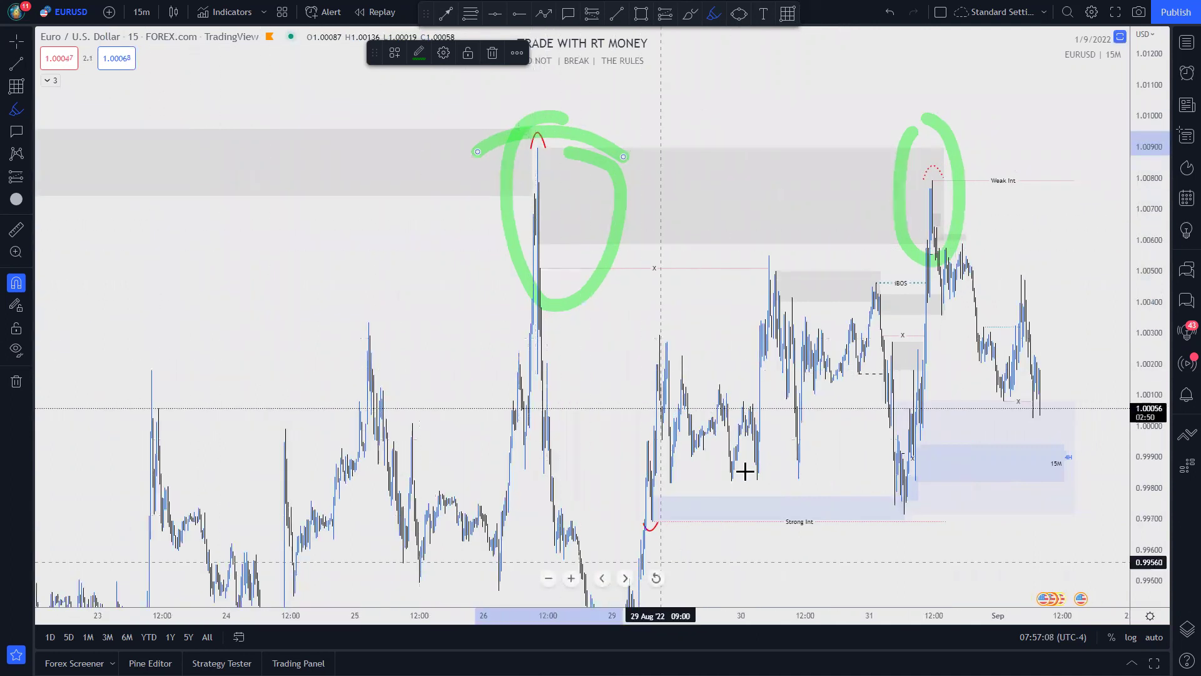
{"action": "scroll", "coordinate": [817, 469], "scroll_direction": "up", "scroll_amount": 3}
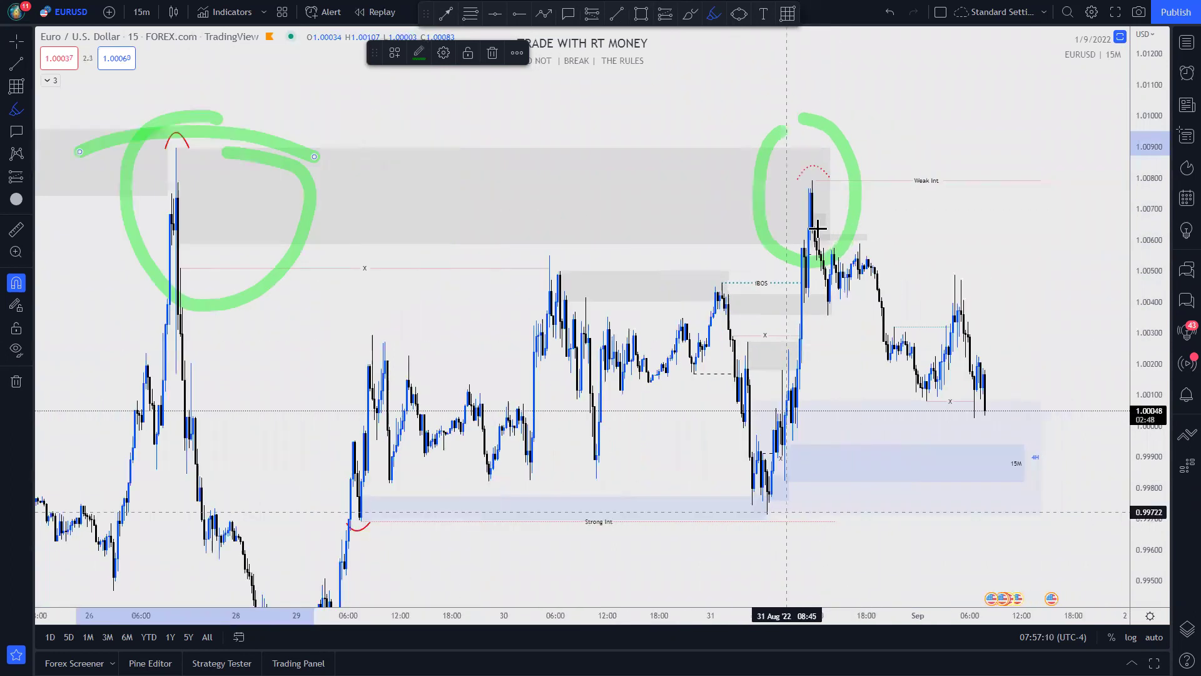
{"action": "scroll", "coordinate": [930, 528], "scroll_direction": "up", "scroll_amount": 3}
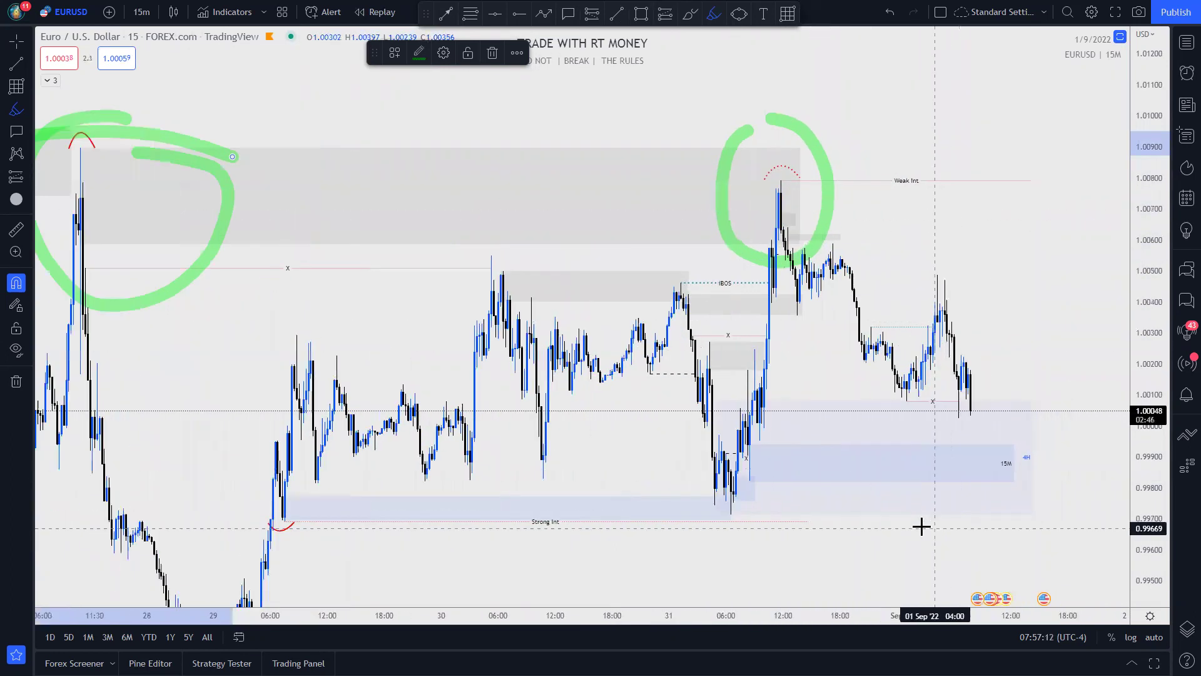
{"action": "mouse_move", "coordinate": [1054, 403]}
{"action": "left_mouse_down"}
{"action": "mouse_move", "coordinate": [912, 395]}
{"action": "mouse_move", "coordinate": [448, 467]}
{"action": "mouse_move", "coordinate": [1064, 482]}
{"action": "mouse_move", "coordinate": [1011, 379]}
{"action": "left_mouse_up"}
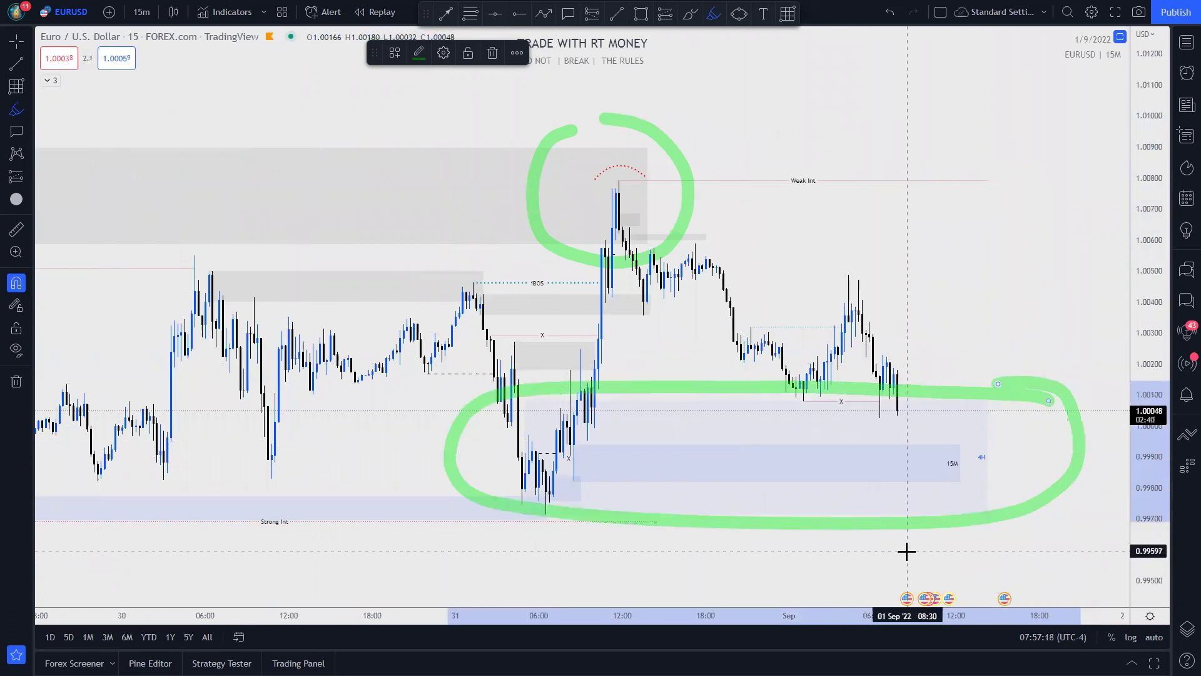
{"action": "key", "text": "Delete"}
{"action": "key", "text": "Delete"}
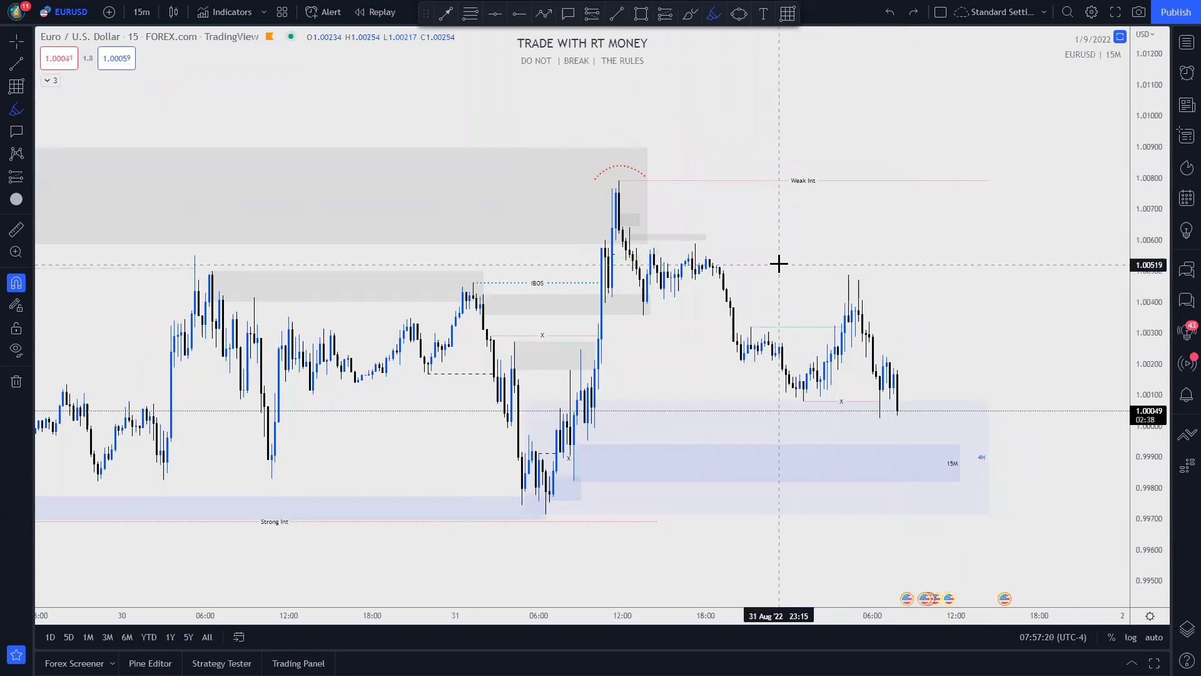
Step: Examine the 15-minute price action around the 4H and 15M demand zones and the 31 August low
{"action": "scroll", "coordinate": [1094, 381], "scroll_direction": "up", "scroll_amount": 2}
{"action": "left_click_drag", "start_coordinate": [1142, 413], "coordinate": [564, 404]}
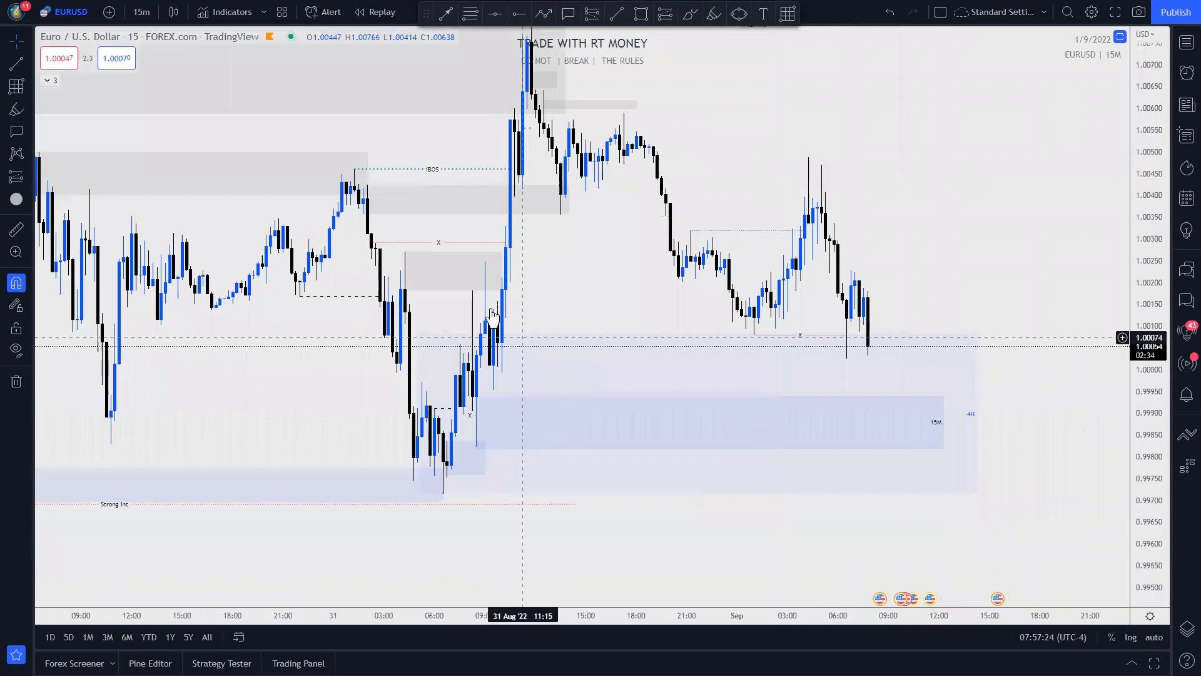
{"action": "left_click_drag", "start_coordinate": [651, 137], "coordinate": [652, 183]}
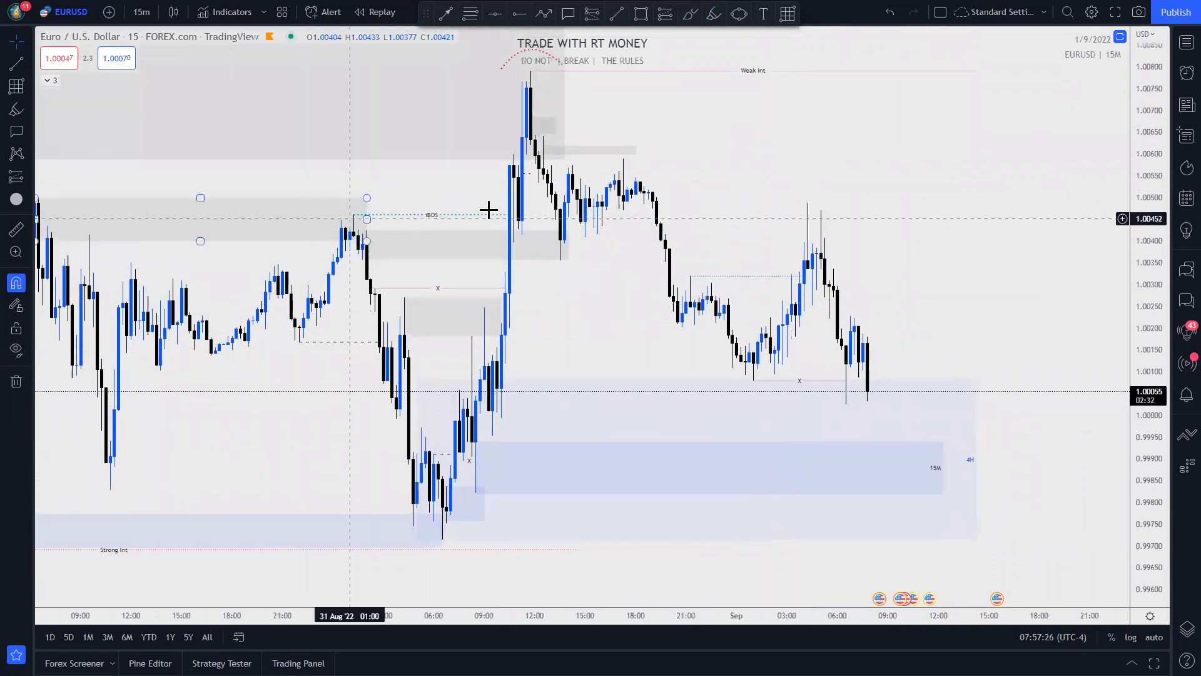
{"action": "left_click", "coordinate": [854, 394]}
{"action": "left_click", "coordinate": [498, 481]}
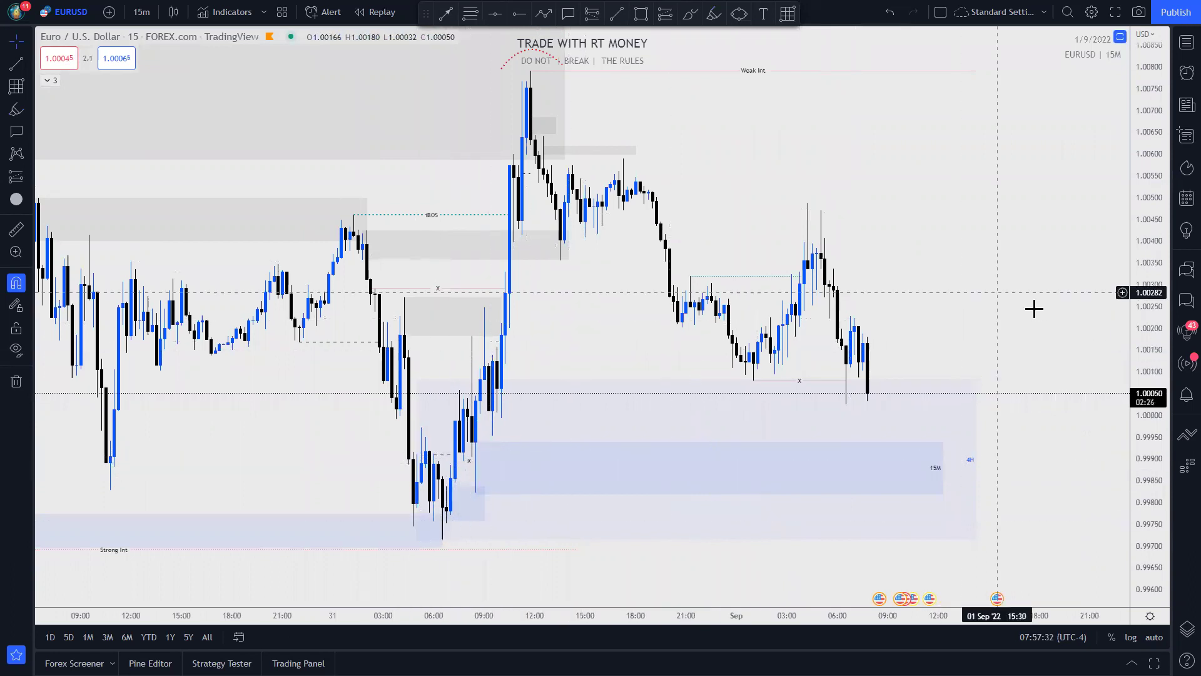
{"action": "left_click_drag", "start_coordinate": [1046, 268], "coordinate": [1096, 179]}
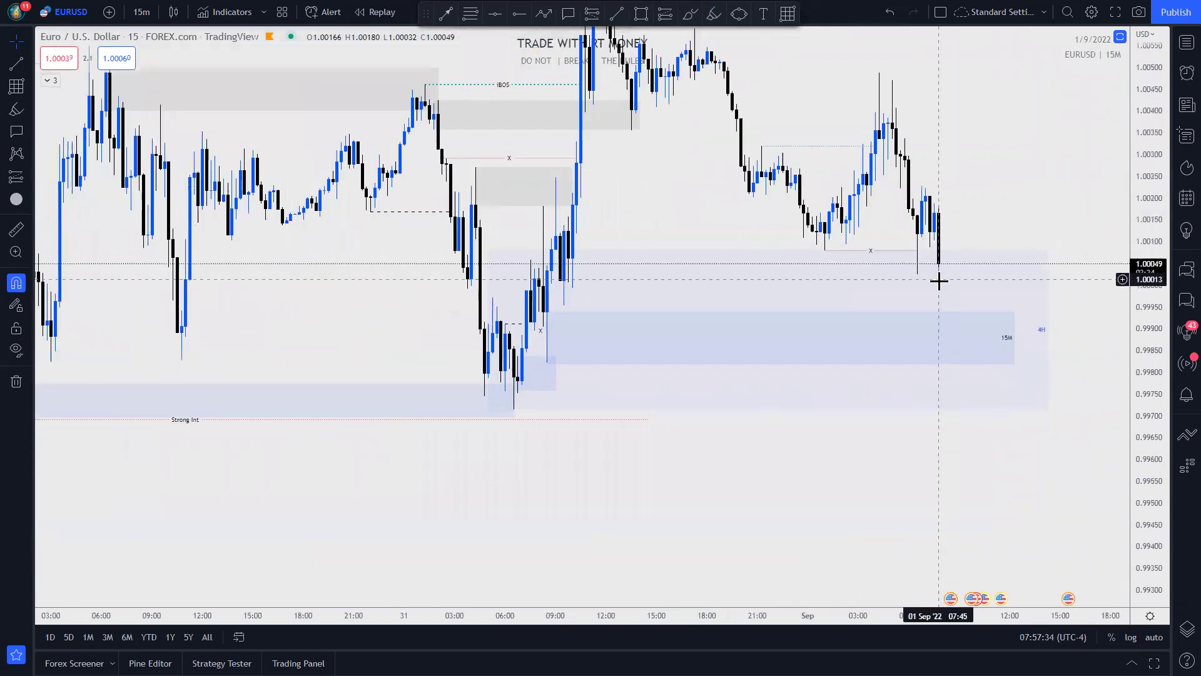
{"action": "scroll", "coordinate": [834, 483], "scroll_direction": "up", "scroll_amount": 2}
{"action": "scroll", "coordinate": [729, 480], "scroll_direction": "up", "scroll_amount": 1}
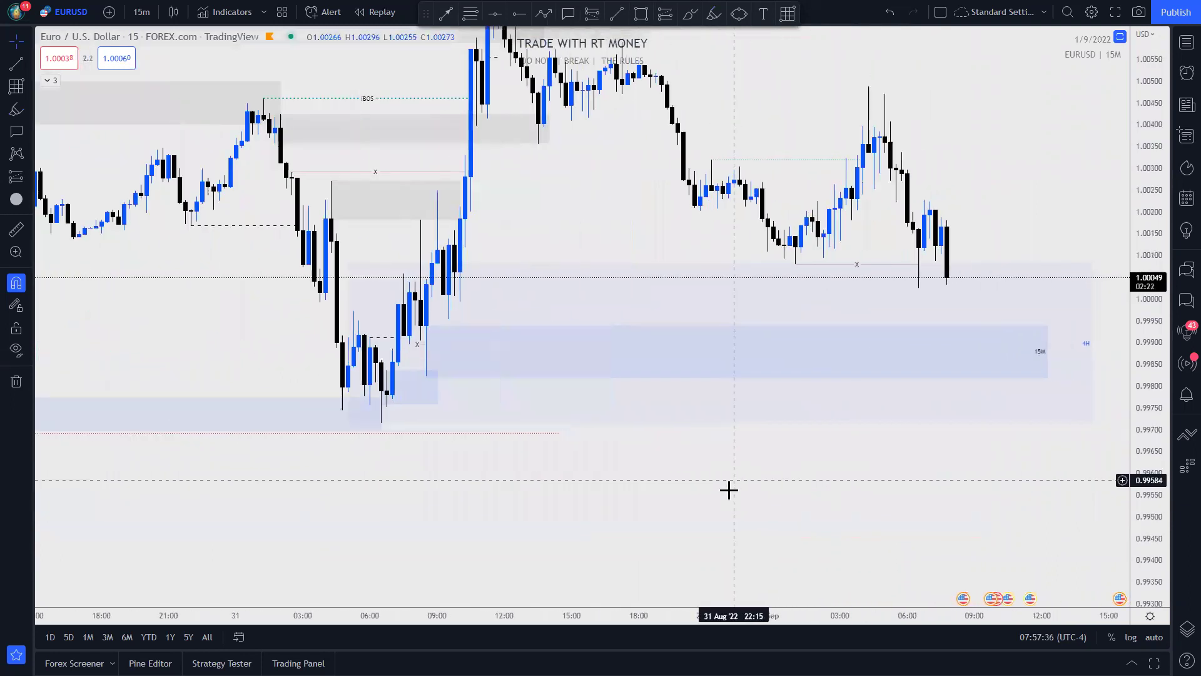
{"action": "left_click_drag", "start_coordinate": [726, 448], "coordinate": [726, 498]}
{"action": "left_click", "coordinate": [461, 433]}
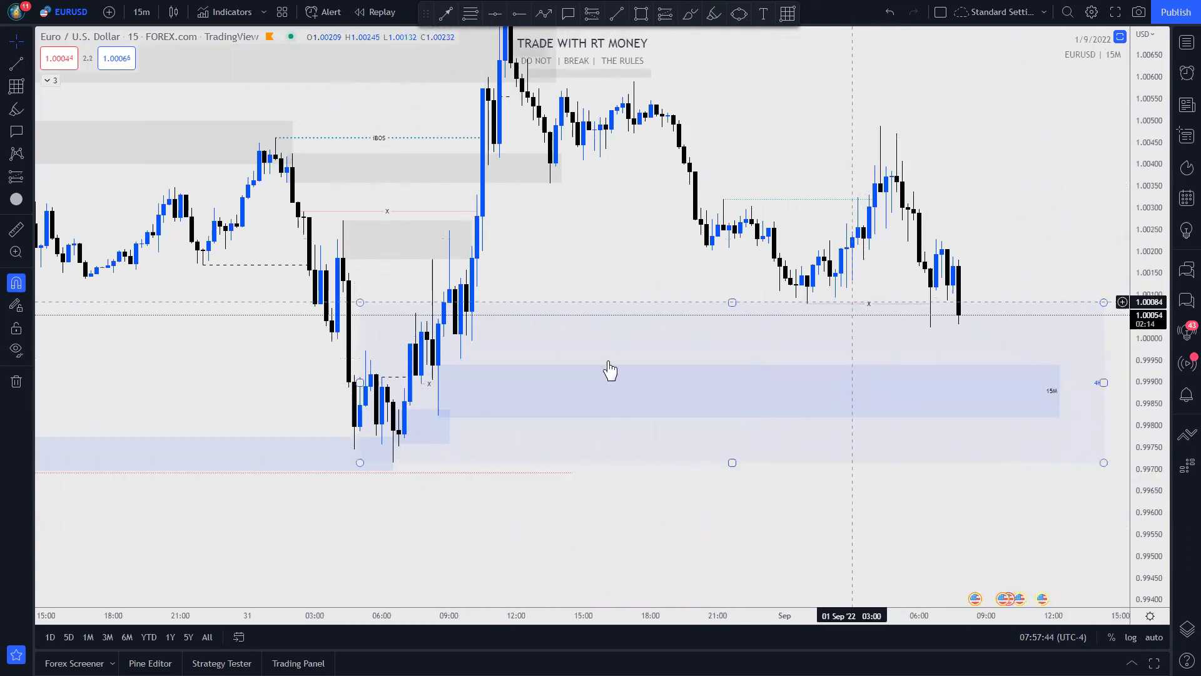
Step: Circle the origin of the 15M demand zone with the Brush tool and delete the circle
{"action": "left_click", "coordinate": [690, 20]}
{"action": "mouse_move", "coordinate": [455, 354]}
{"action": "left_mouse_down"}
{"action": "mouse_move", "coordinate": [410, 372]}
{"action": "mouse_move", "coordinate": [485, 423]}
{"action": "mouse_move", "coordinate": [471, 371]}
{"action": "left_mouse_up"}
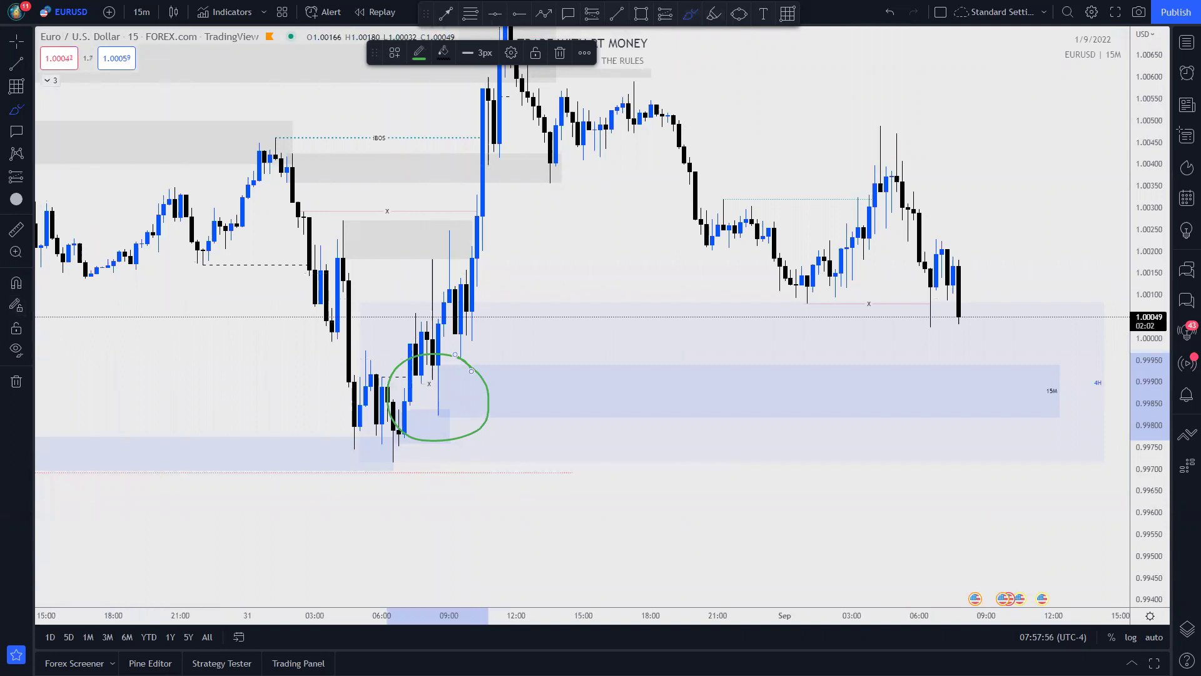
{"action": "key", "text": "Delete"}
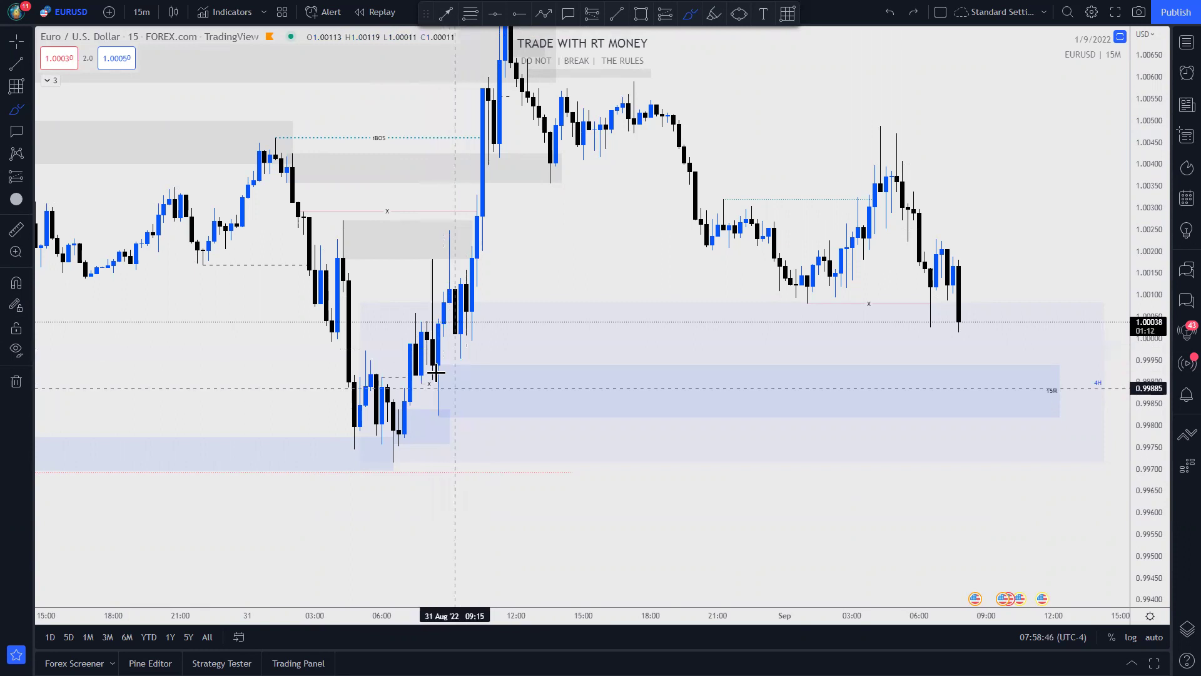
{"action": "scroll", "coordinate": [451, 380], "scroll_direction": "down", "scroll_amount": 4}
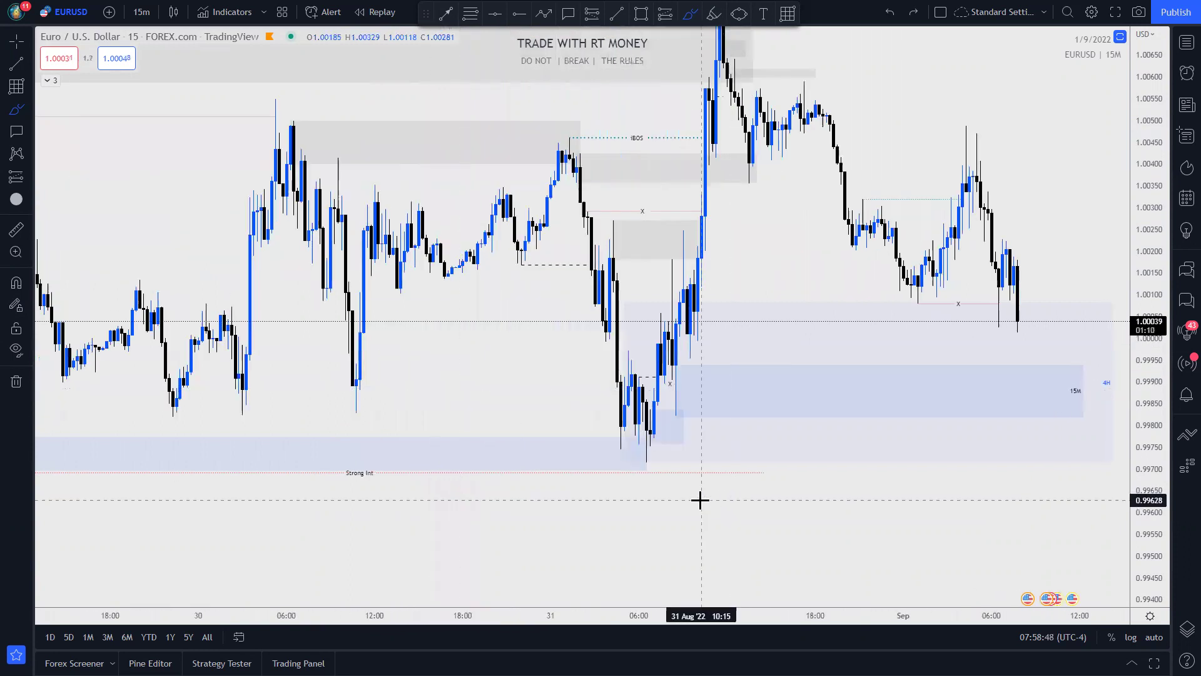
{"action": "scroll", "coordinate": [684, 495], "scroll_direction": "down", "scroll_amount": 4}
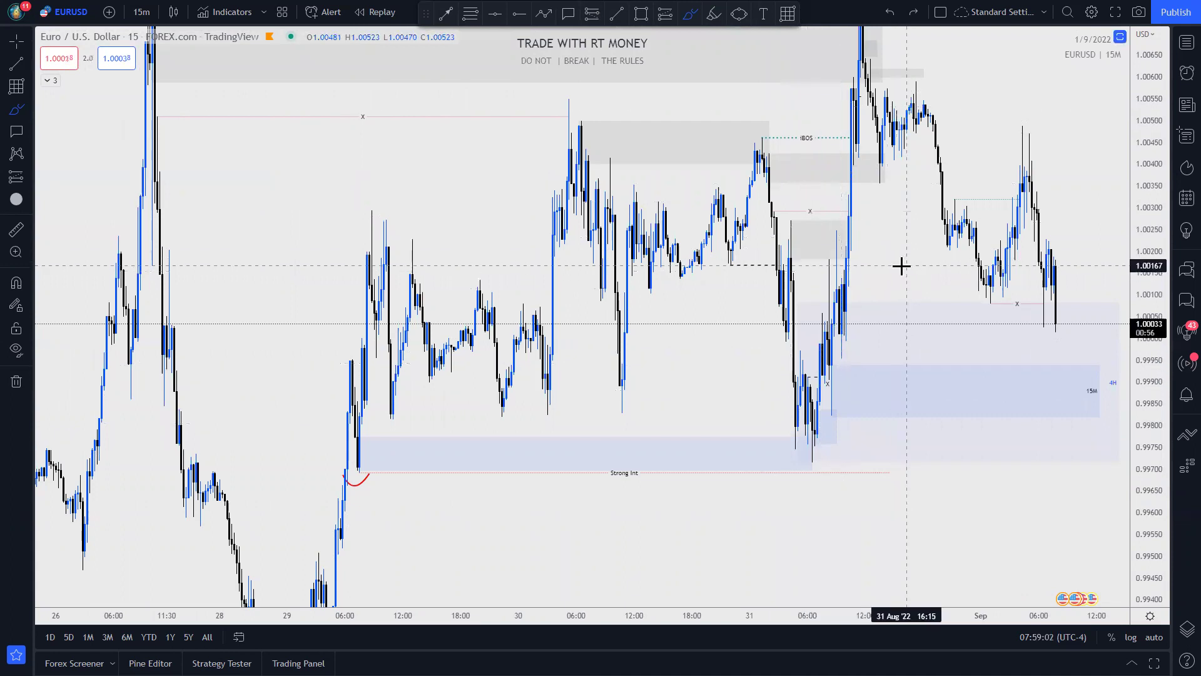
{"action": "scroll", "coordinate": [871, 388], "scroll_direction": "up", "scroll_amount": 3}
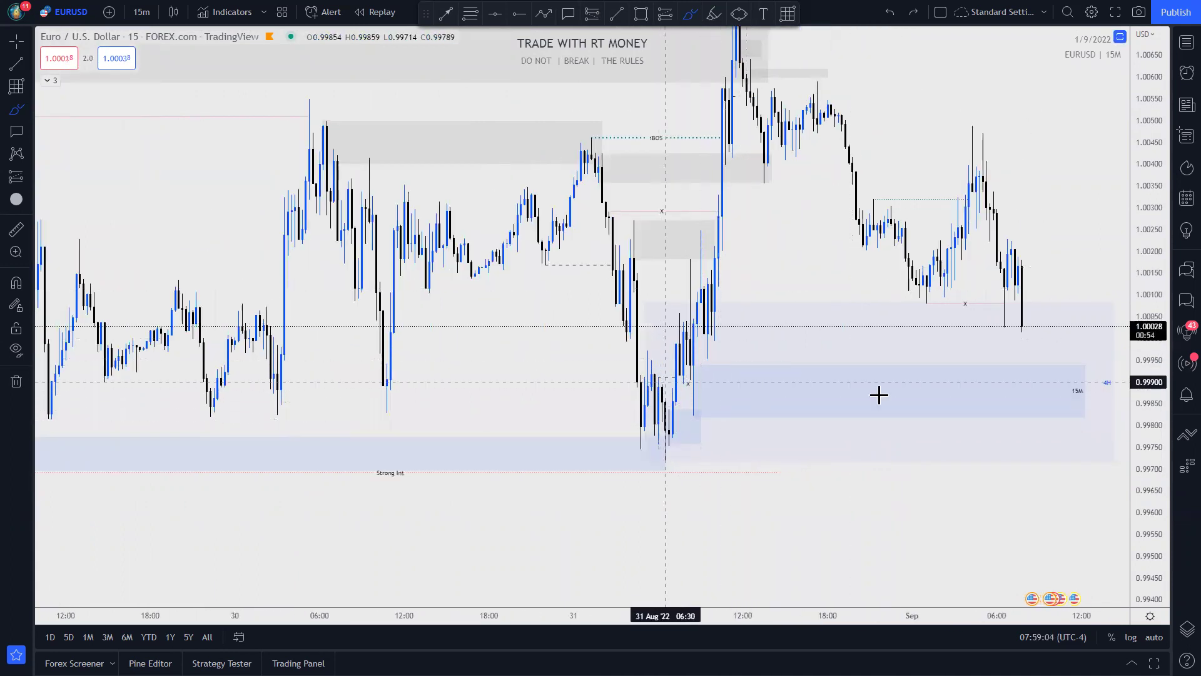